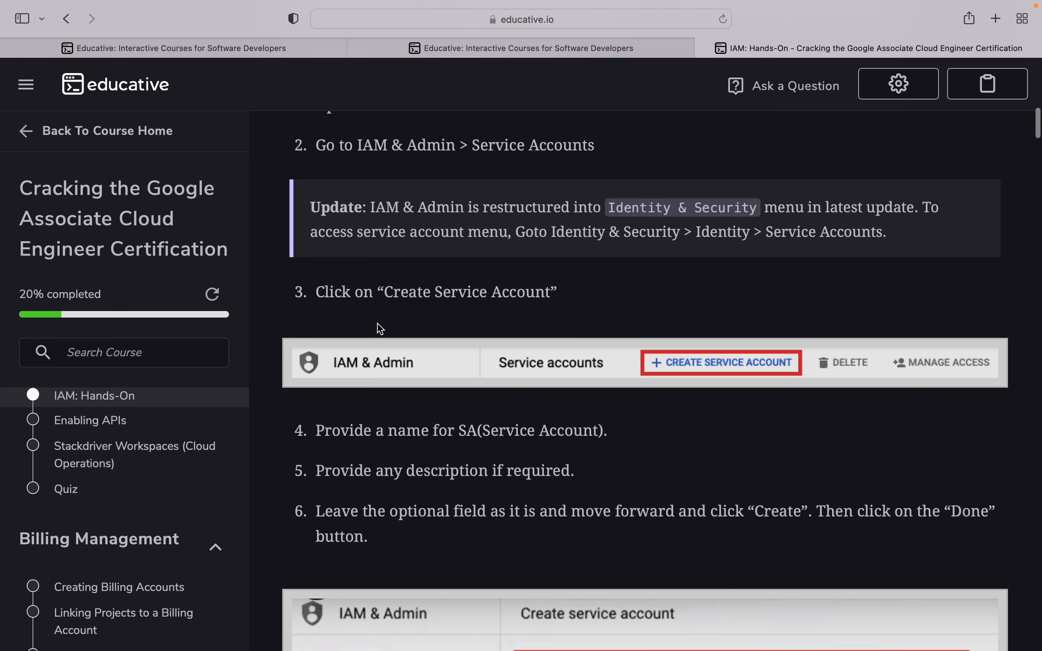
- Read the lesson's instructions for creating a second user as a service account, including its name and description fields
{"action": "scroll", "coordinate": [348, 185], "scroll_direction": "up", "scroll_amount": 3}
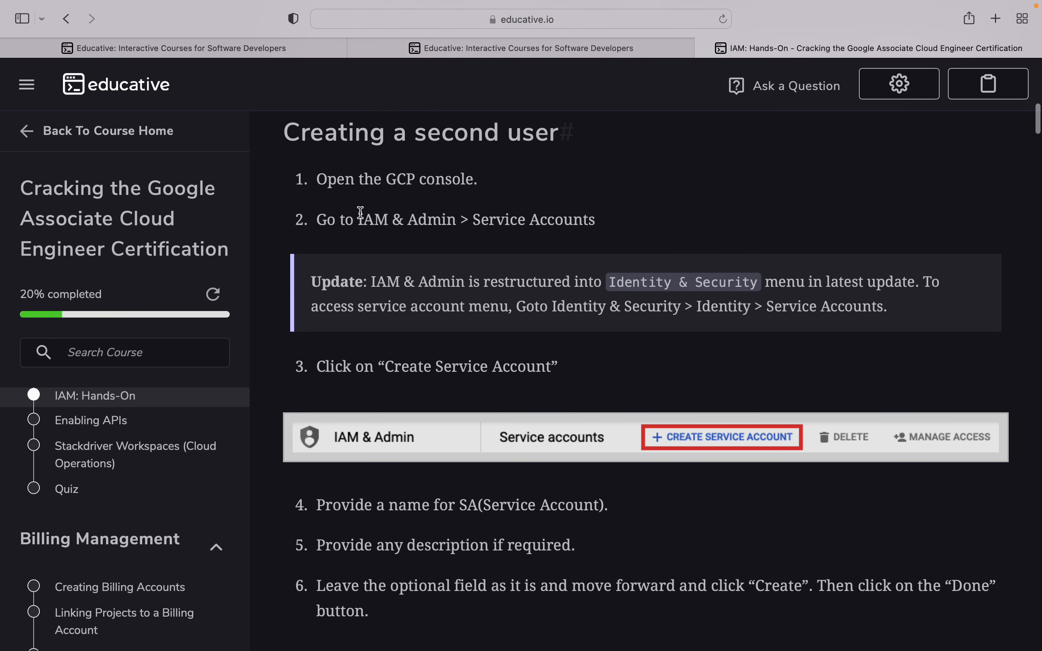
{"action": "left_click_drag", "start_coordinate": [360, 221], "coordinate": [591, 220]}
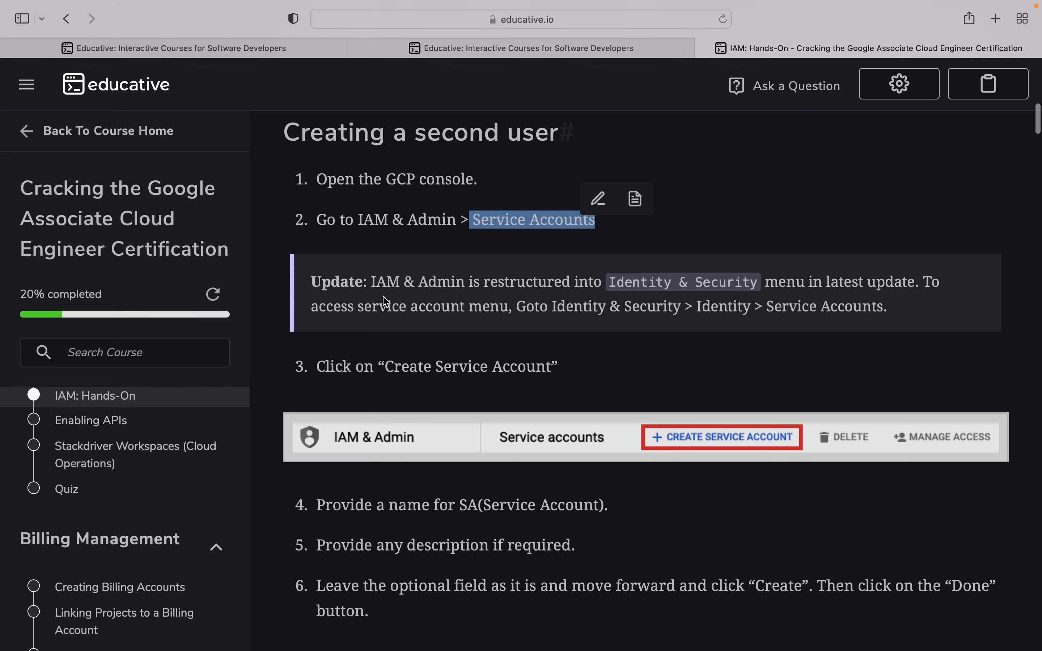
{"action": "scroll", "coordinate": [385, 301], "scroll_direction": "down", "scroll_amount": 5}
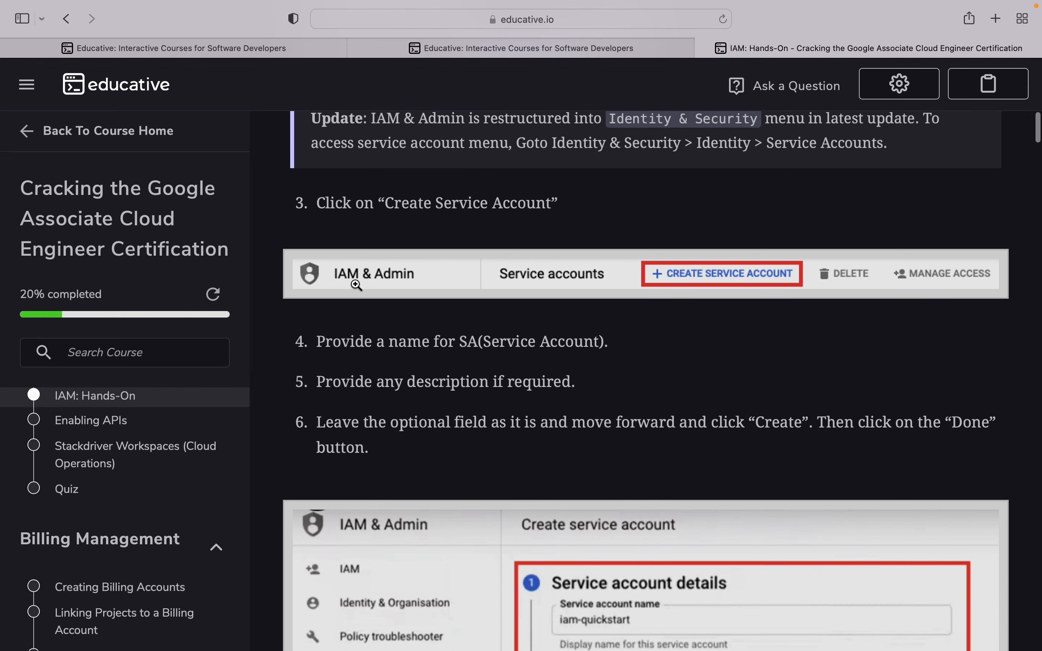
{"action": "scroll", "coordinate": [716, 279], "scroll_direction": "down", "scroll_amount": 7}
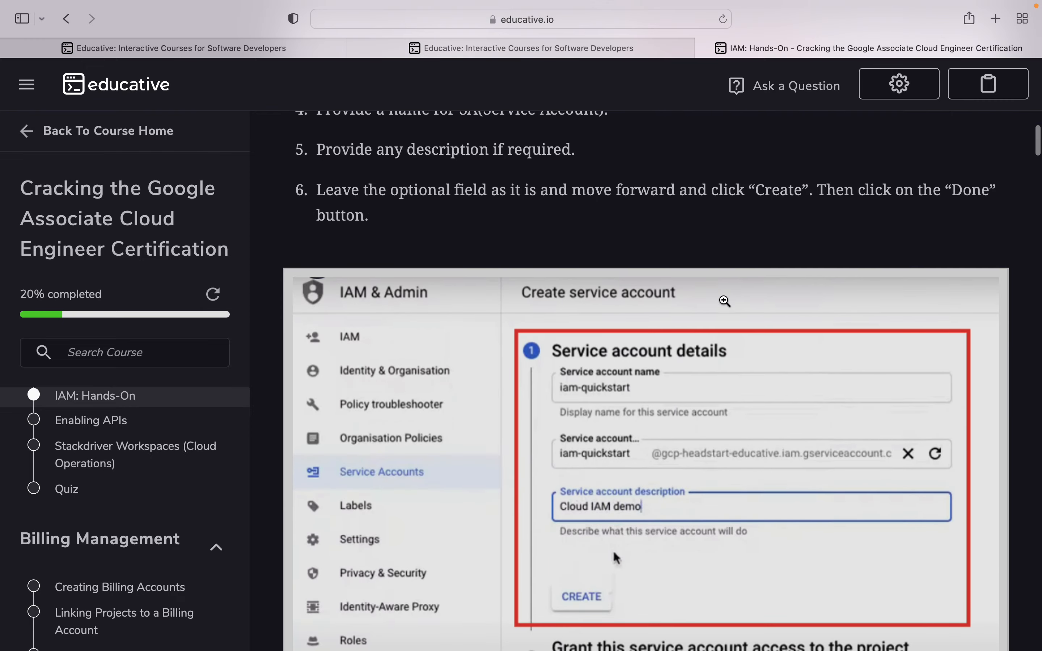
{"action": "scroll", "coordinate": [599, 465], "scroll_direction": "down", "scroll_amount": 3}
{"action": "scroll", "coordinate": [600, 465], "scroll_direction": "down", "scroll_amount": 1}
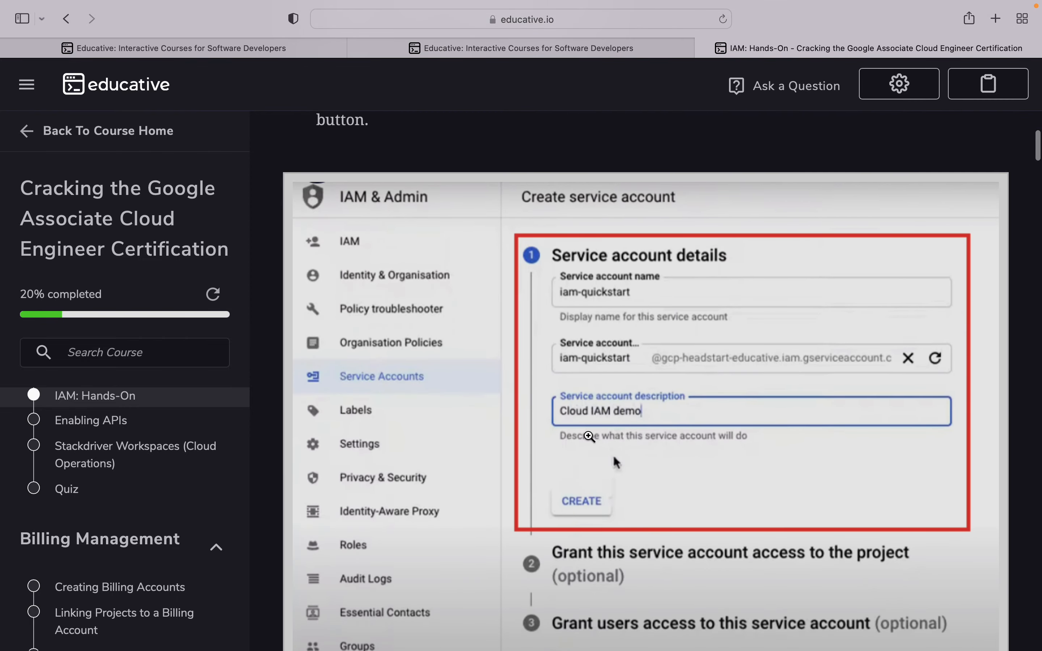
{"action": "scroll", "coordinate": [598, 371], "scroll_direction": "down", "scroll_amount": 1}
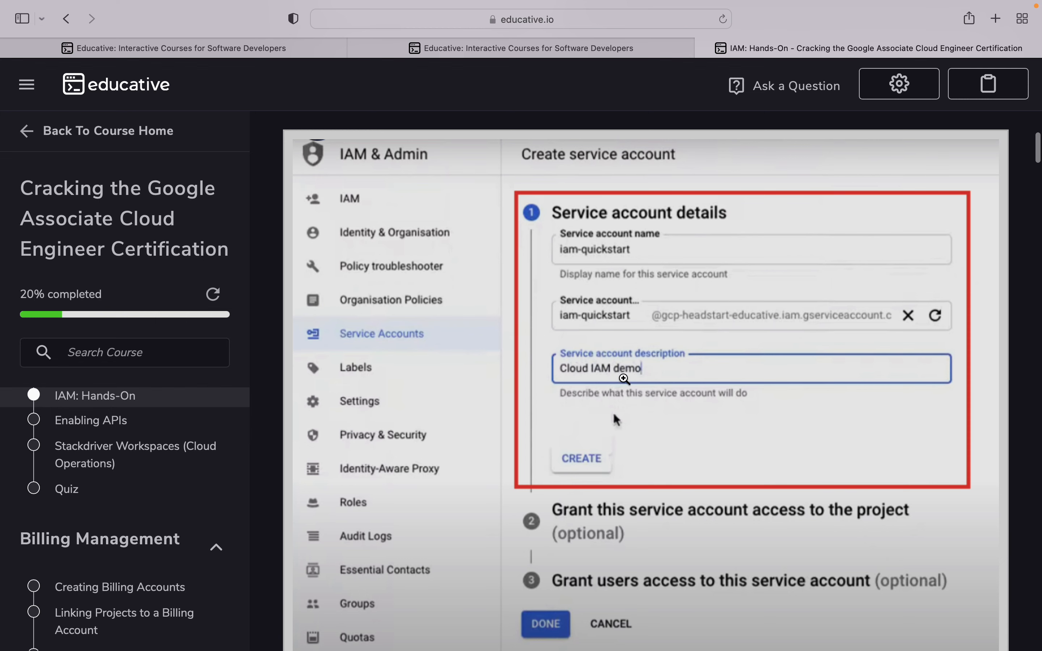
{"action": "scroll", "coordinate": [645, 382], "scroll_direction": "down", "scroll_amount": 7}
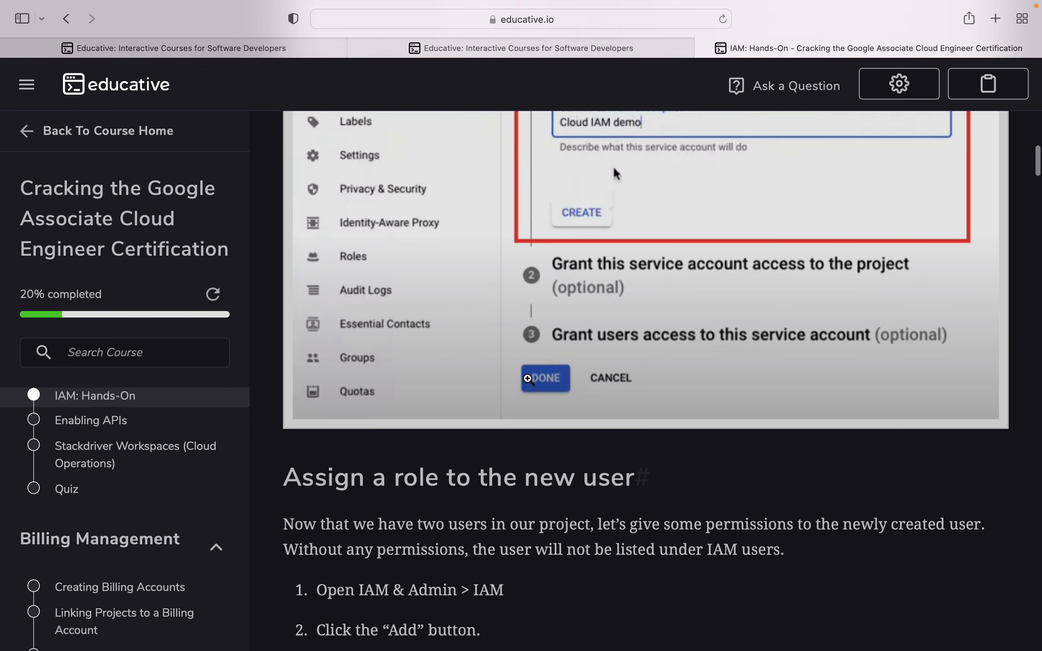
{"action": "scroll", "coordinate": [546, 394], "scroll_direction": "down", "scroll_amount": 1}
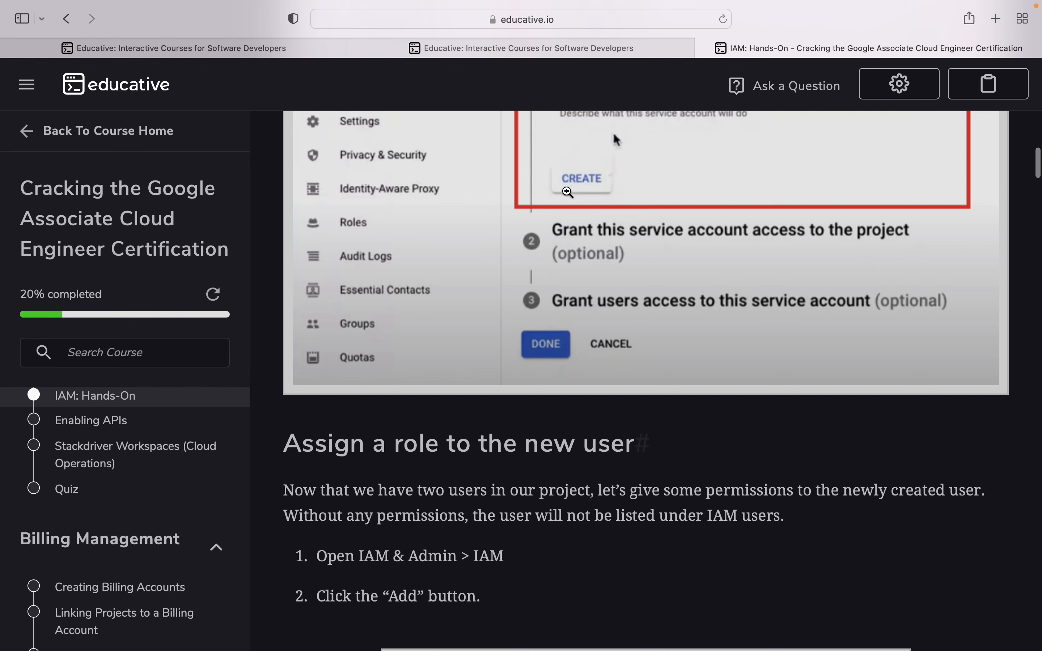
- Review the instructions for assigning the Storage Object Viewer role to the new service account in IAM
{"action": "scroll", "coordinate": [549, 359], "scroll_direction": "down", "scroll_amount": 6}
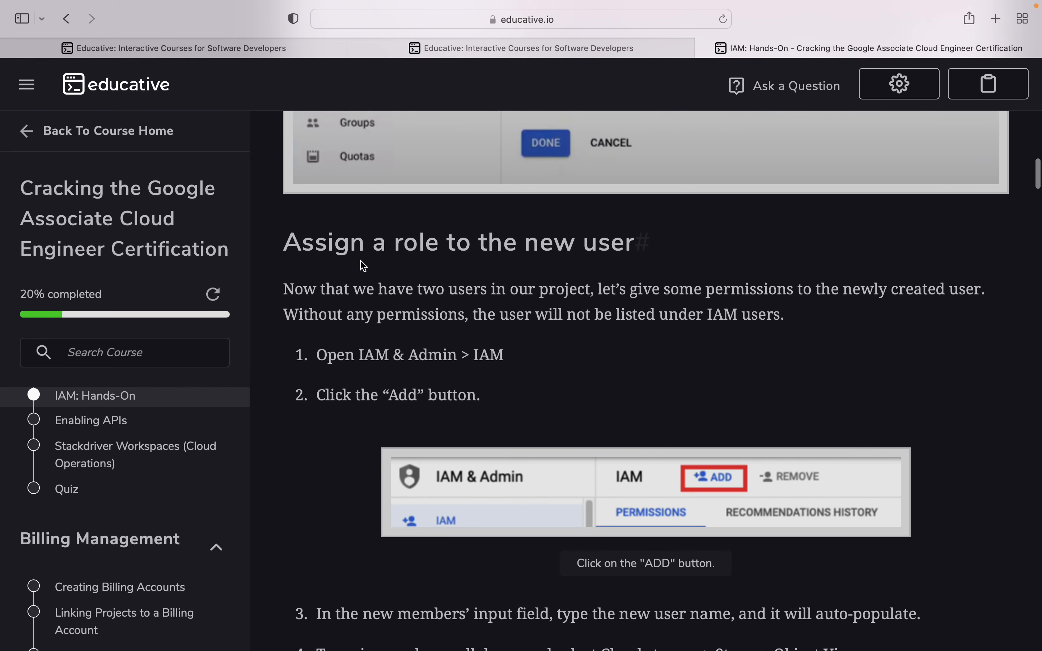
{"action": "scroll", "coordinate": [500, 291], "scroll_direction": "down", "scroll_amount": 3}
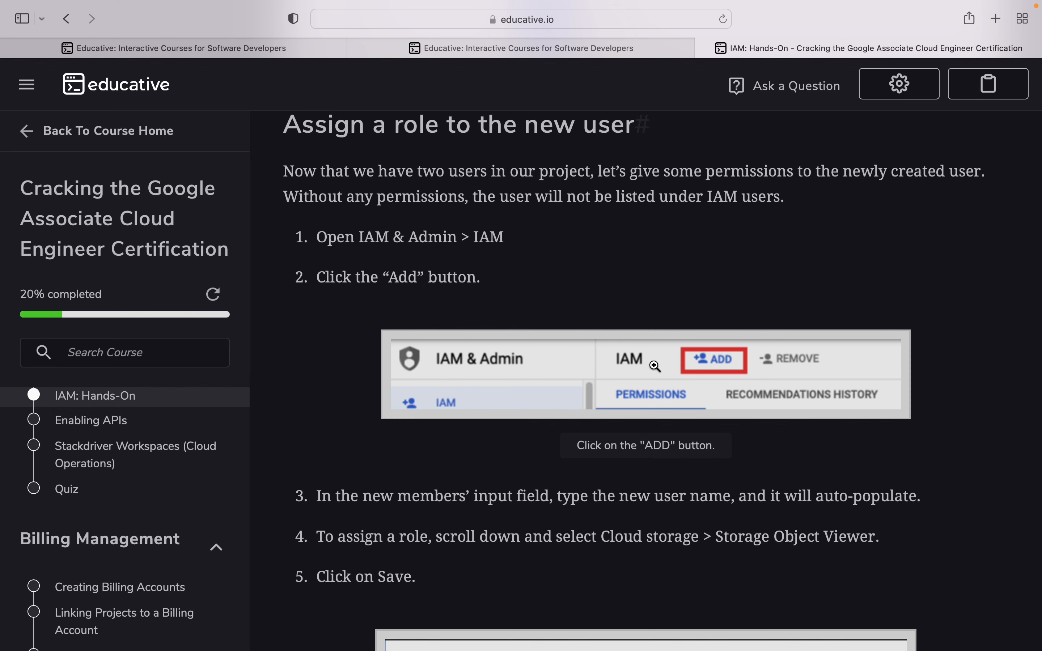
{"action": "scroll", "coordinate": [722, 371], "scroll_direction": "down", "scroll_amount": 8}
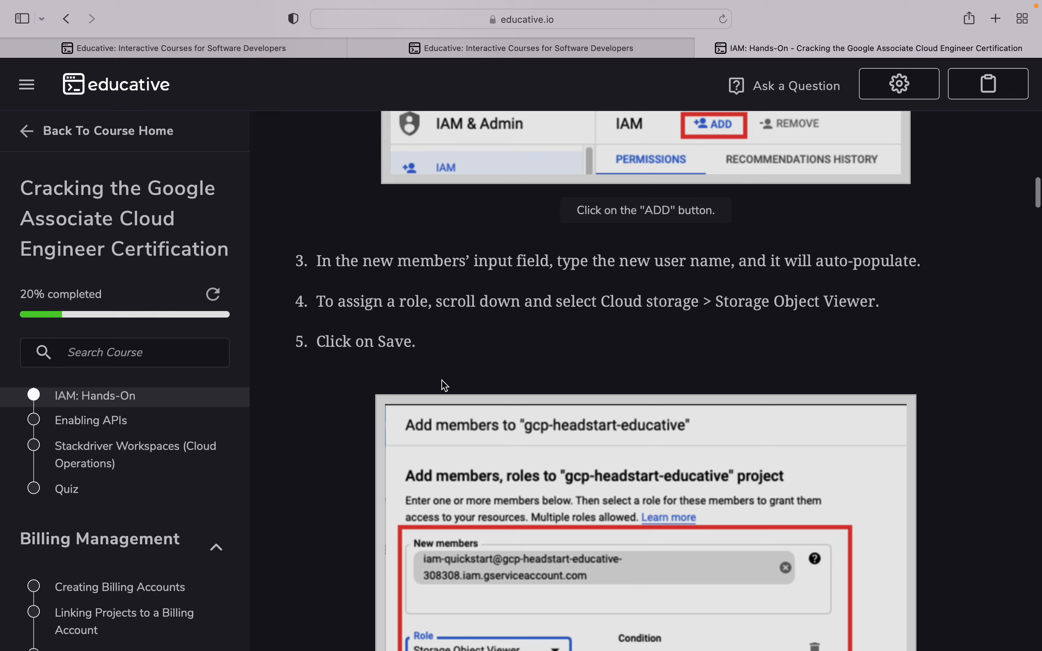
{"action": "scroll", "coordinate": [429, 275], "scroll_direction": "down", "scroll_amount": 4}
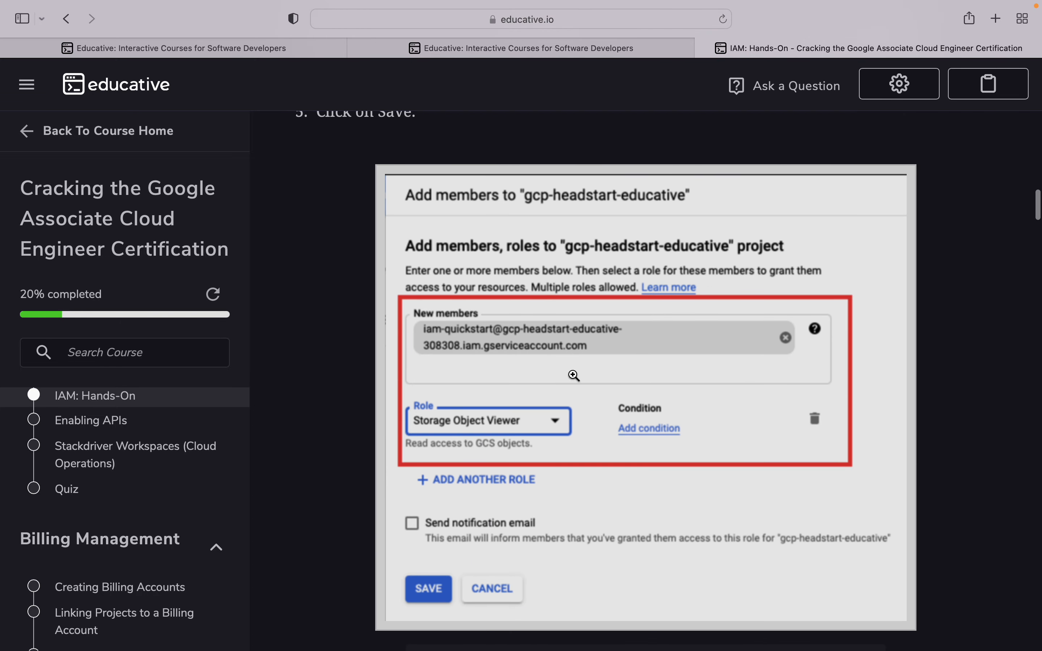
{"action": "scroll", "coordinate": [504, 372], "scroll_direction": "down", "scroll_amount": 5}
{"action": "scroll", "coordinate": [530, 279], "scroll_direction": "up", "scroll_amount": 4}
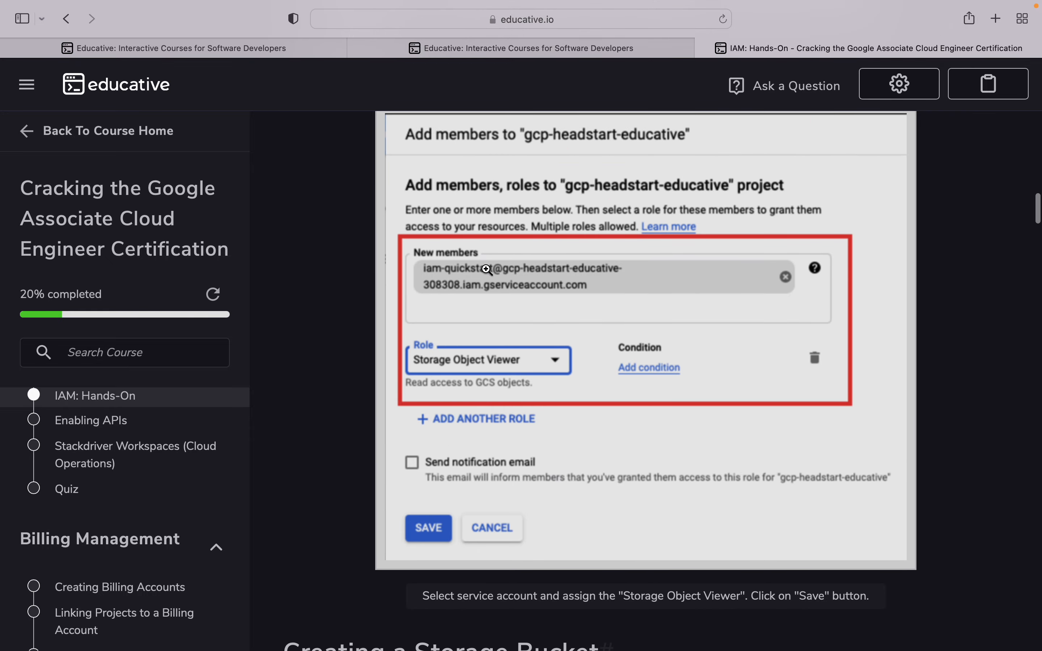
- Review the instructions for creating a storage bucket with default settings and uploading a file to it
{"action": "scroll", "coordinate": [578, 294], "scroll_direction": "down", "scroll_amount": 10}
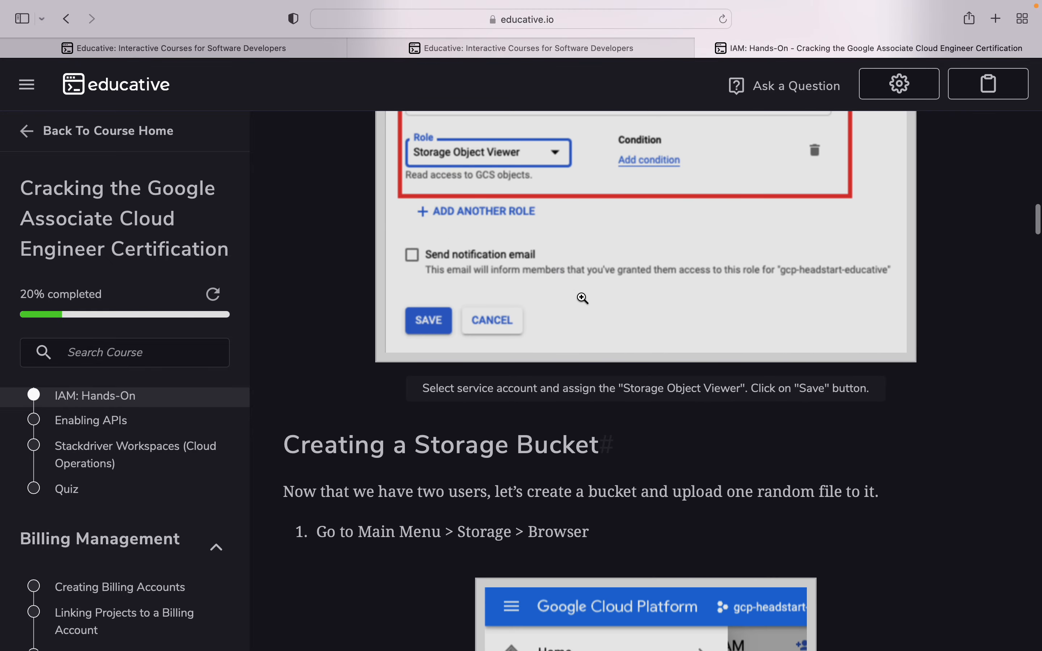
{"action": "scroll", "coordinate": [617, 427], "scroll_direction": "down", "scroll_amount": 3}
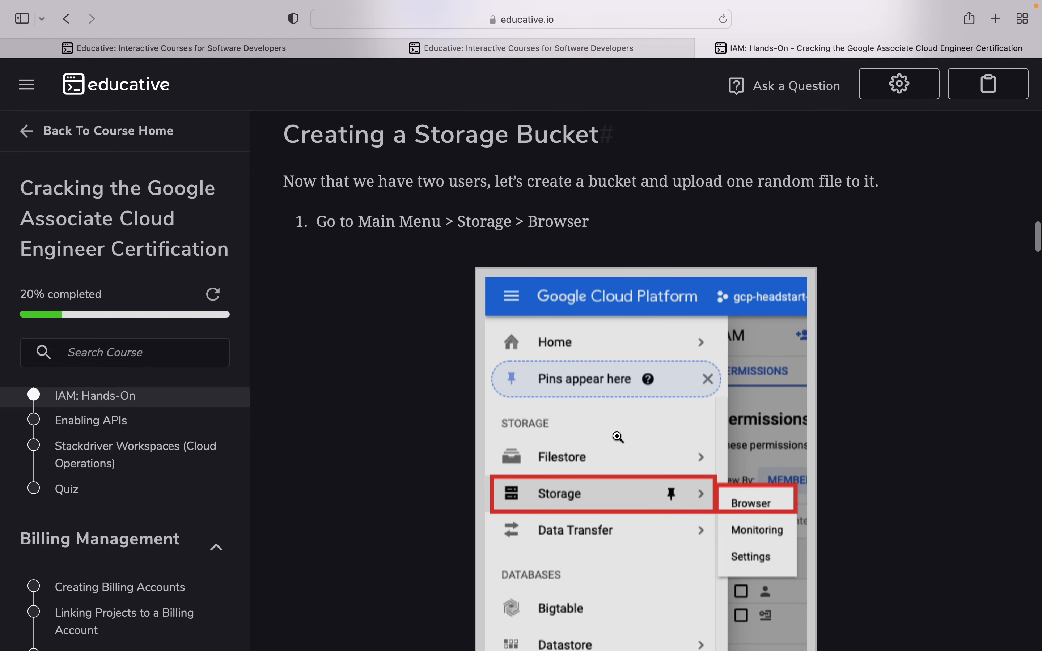
{"action": "scroll", "coordinate": [577, 499], "scroll_direction": "down", "scroll_amount": 11}
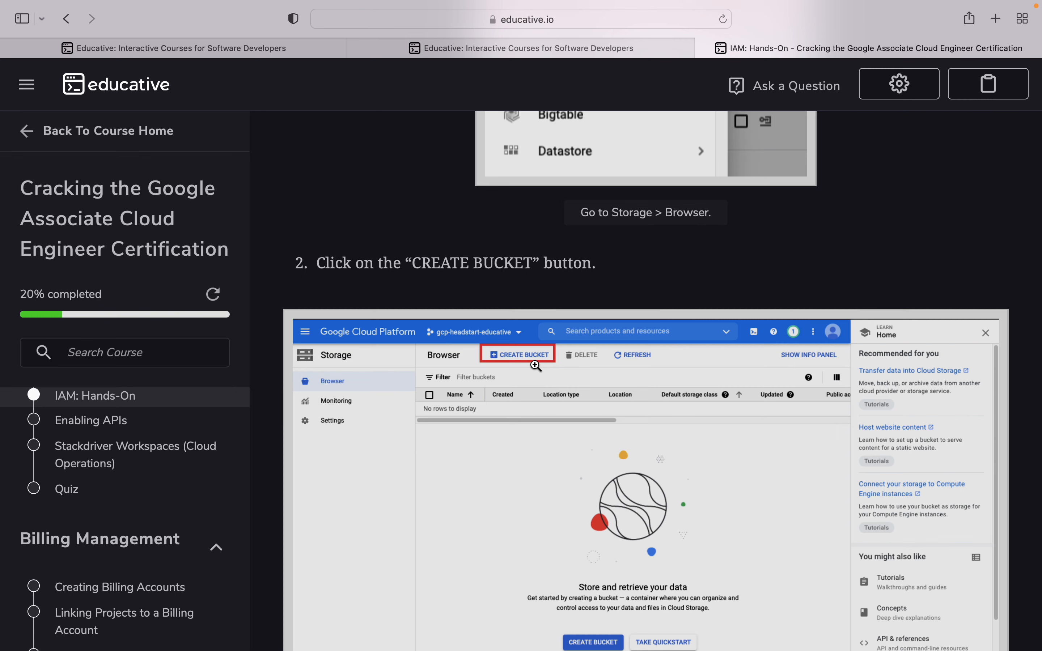
{"action": "scroll", "coordinate": [535, 365], "scroll_direction": "down", "scroll_amount": 2}
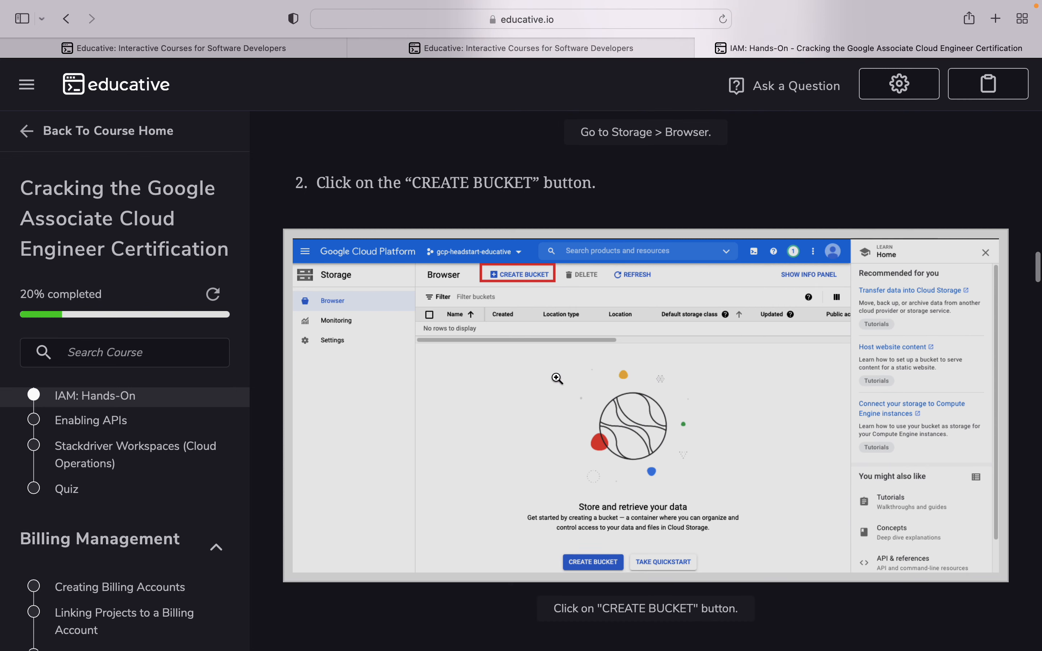
{"action": "scroll", "coordinate": [553, 332], "scroll_direction": "down", "scroll_amount": 11}
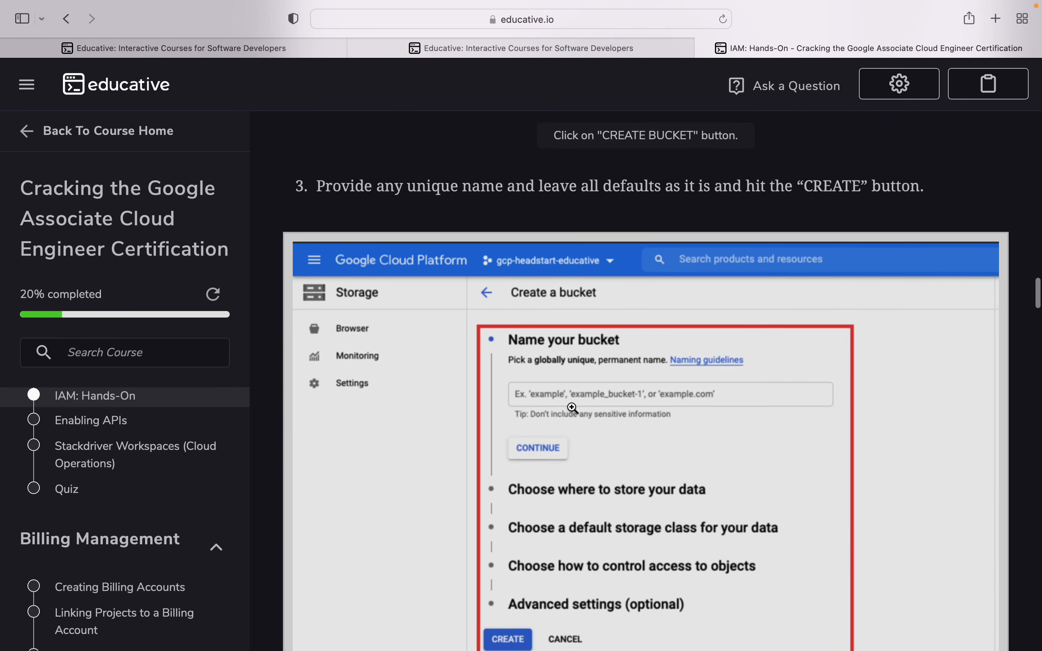
{"action": "scroll", "coordinate": [573, 407], "scroll_direction": "down", "scroll_amount": 13}
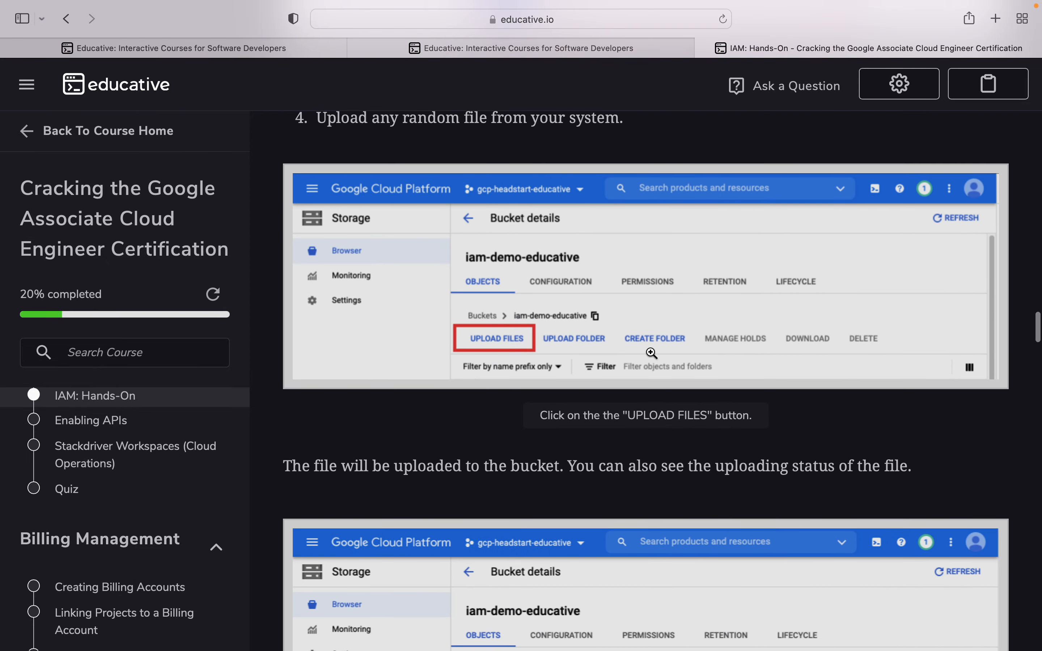
{"action": "scroll", "coordinate": [697, 361], "scroll_direction": "down", "scroll_amount": 8}
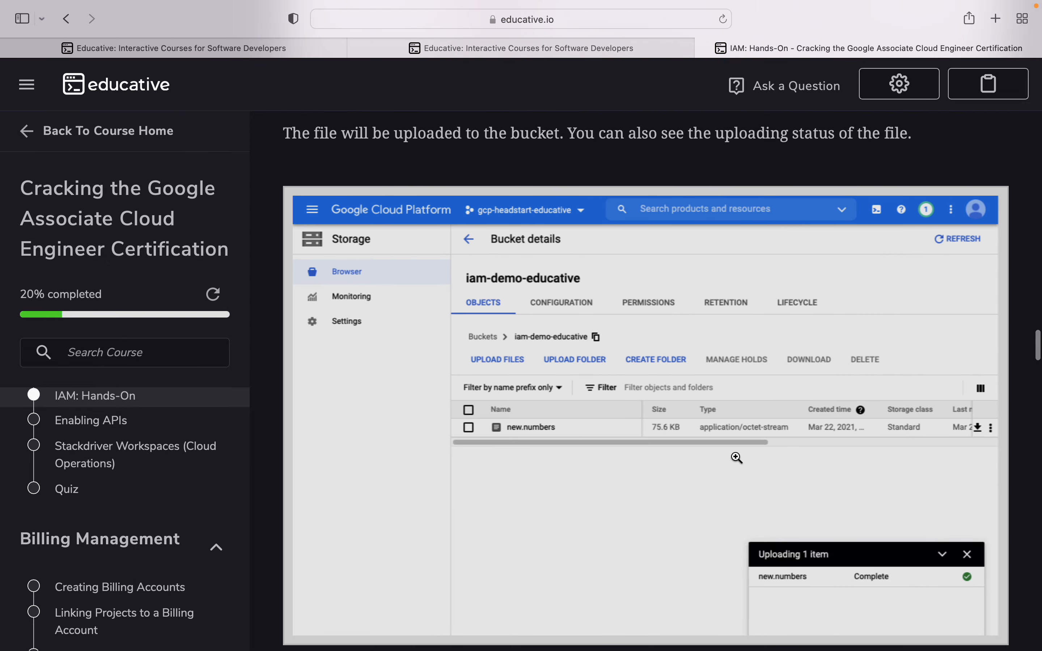
- Read the Cloud shell section on activating the shell and establishing the service account's identity
{"action": "scroll", "coordinate": [737, 457], "scroll_direction": "down", "scroll_amount": 8}
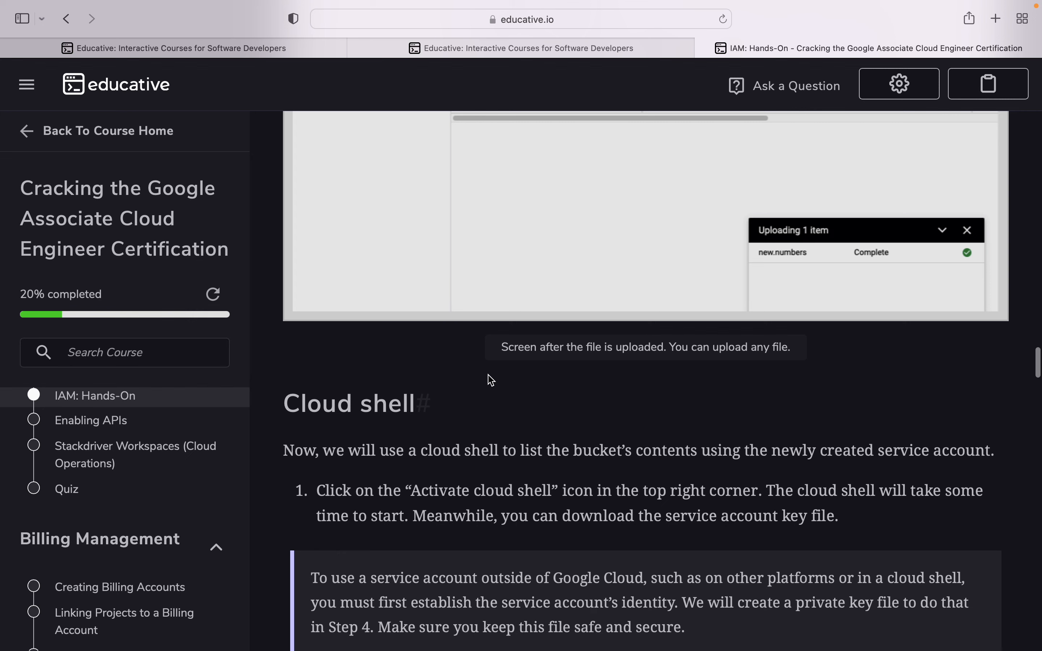
{"action": "scroll", "coordinate": [366, 431], "scroll_direction": "down", "scroll_amount": 4}
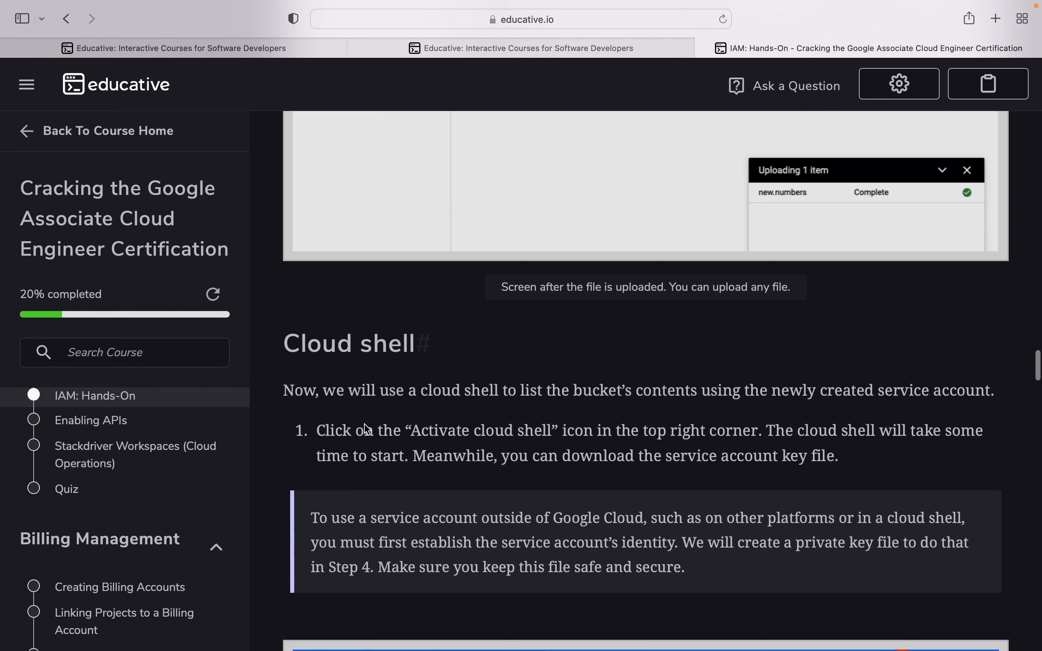
{"action": "left_click_drag", "start_coordinate": [288, 244], "coordinate": [418, 246]}
{"action": "scroll", "coordinate": [419, 335], "scroll_direction": "down", "scroll_amount": 5}
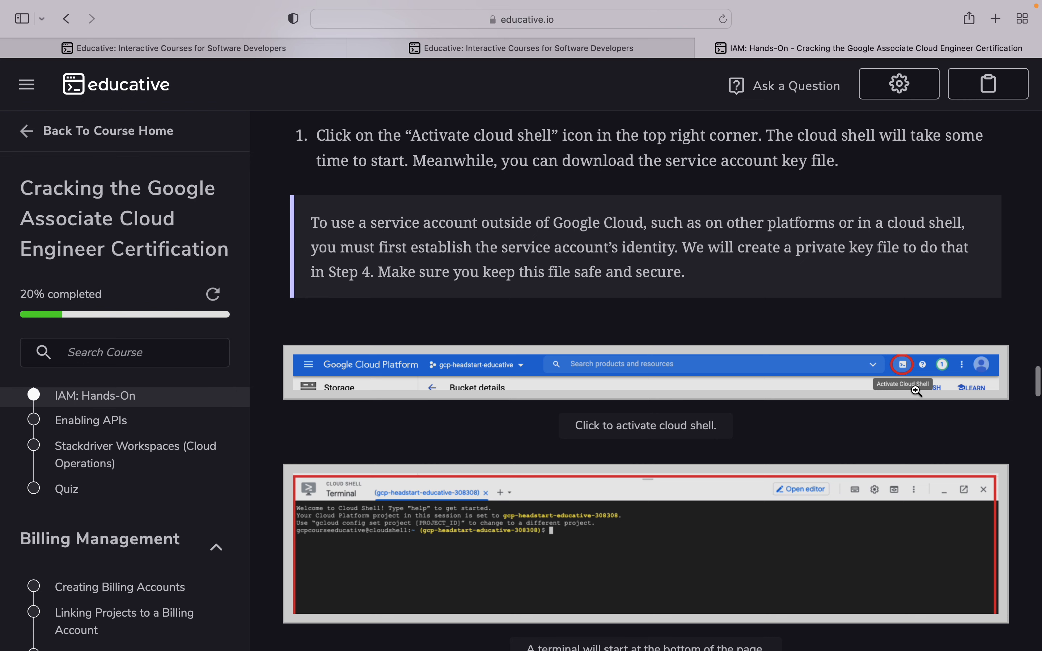
{"action": "scroll", "coordinate": [652, 511], "scroll_direction": "down", "scroll_amount": 3}
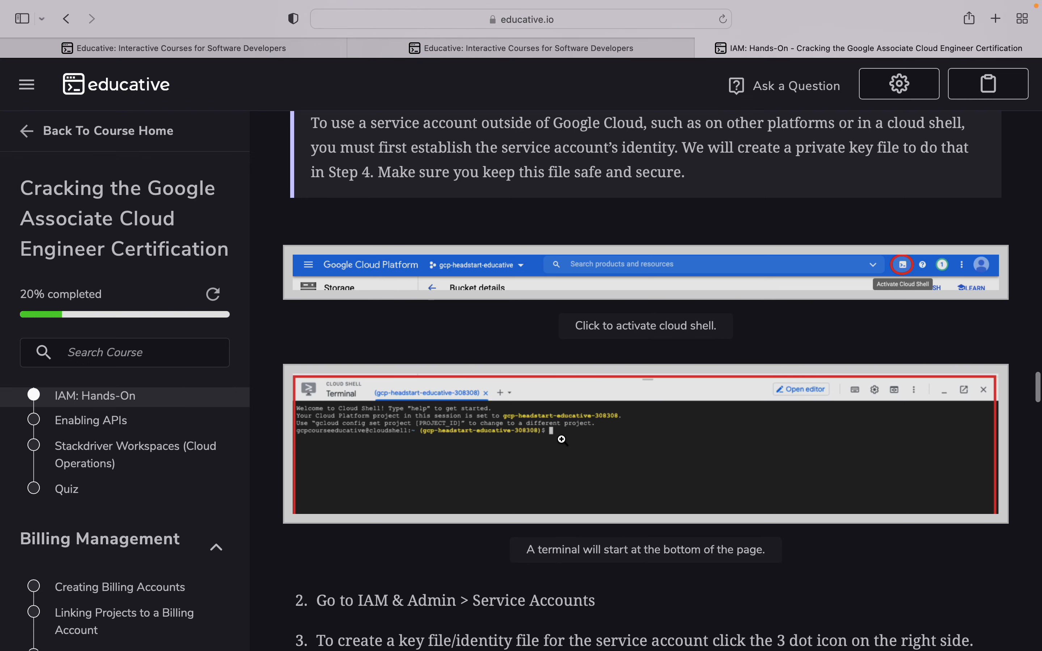
- Review how to create and download a JSON key file for the service account through its key management
{"action": "scroll", "coordinate": [583, 452], "scroll_direction": "down", "scroll_amount": 5}
{"action": "scroll", "coordinate": [539, 417], "scroll_direction": "down", "scroll_amount": 5}
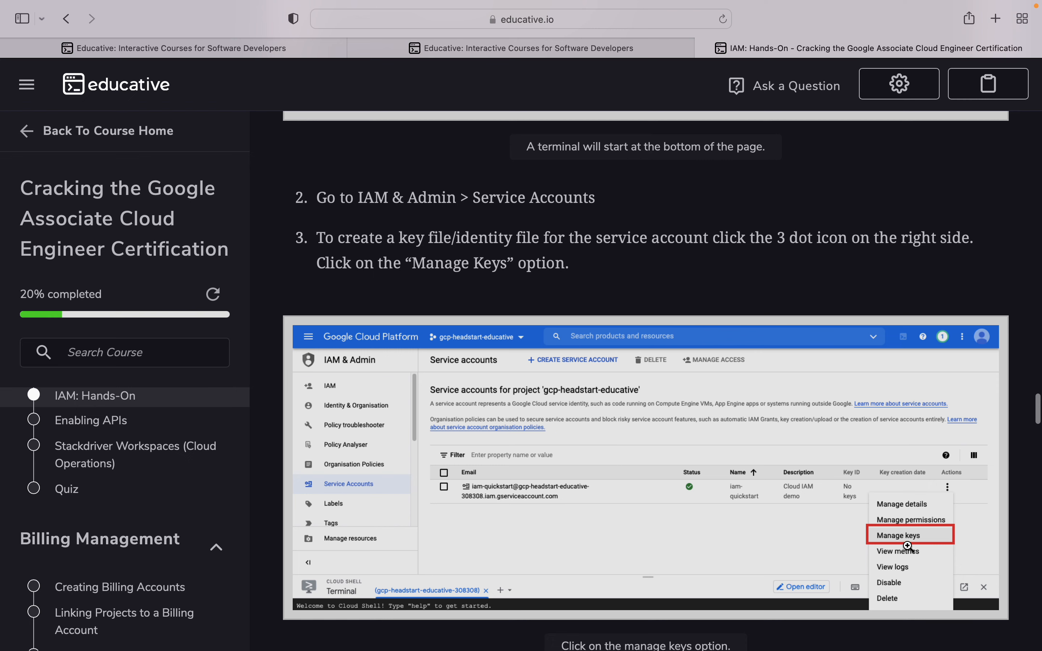
{"action": "scroll", "coordinate": [908, 546], "scroll_direction": "down", "scroll_amount": 7}
{"action": "scroll", "coordinate": [698, 598], "scroll_direction": "down", "scroll_amount": 4}
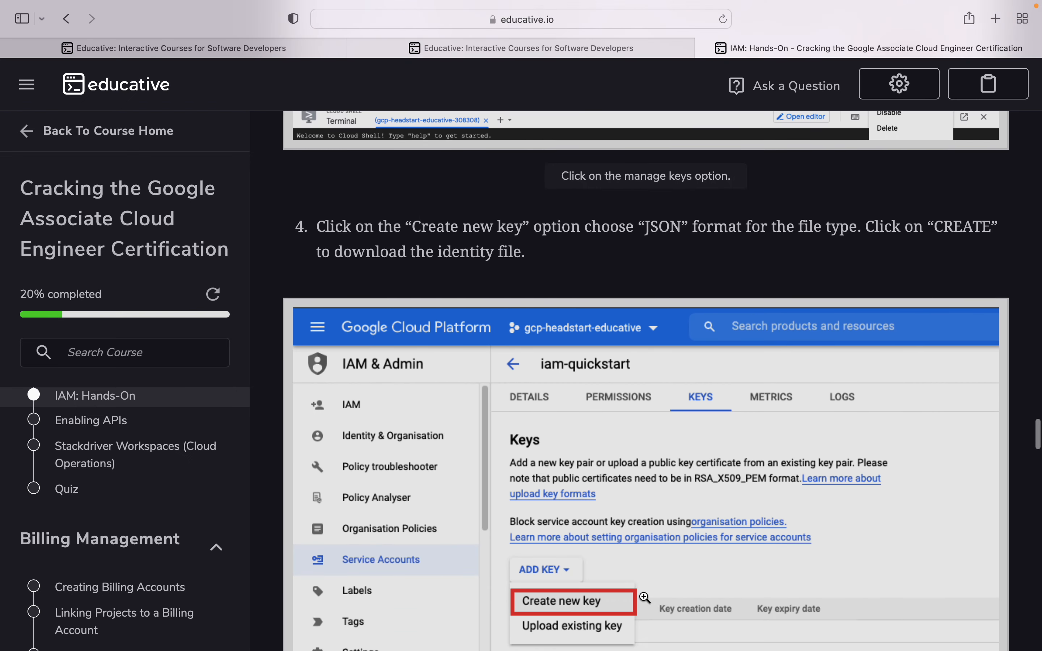
{"action": "scroll", "coordinate": [644, 597], "scroll_direction": "down", "scroll_amount": 5}
{"action": "scroll", "coordinate": [657, 453], "scroll_direction": "down", "scroll_amount": 6}
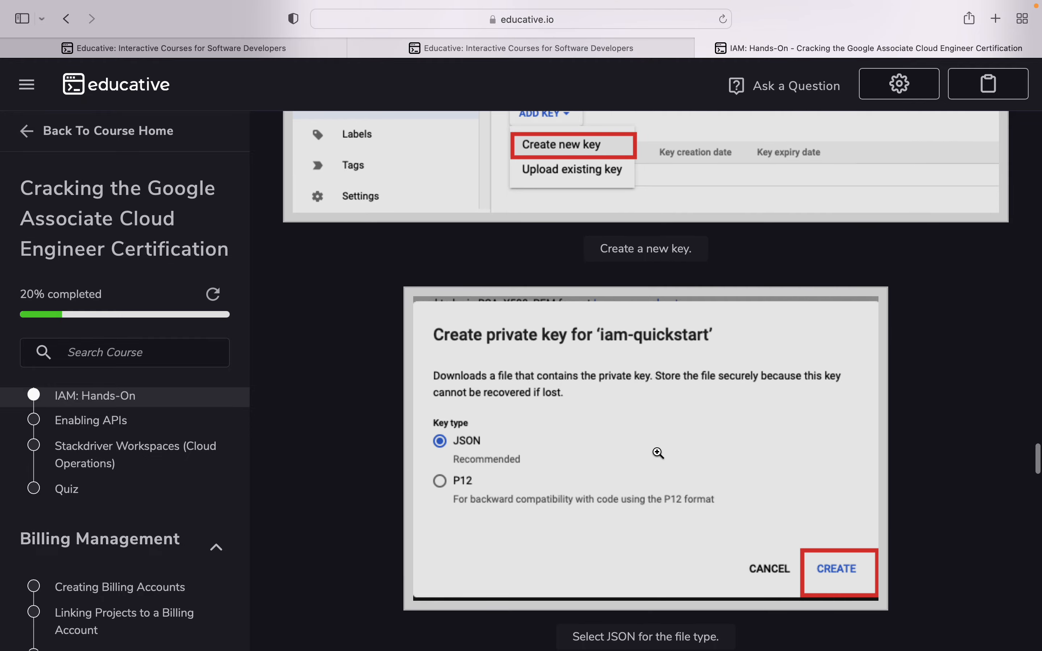
- Examine the steps for uploading the key file to Cloud Shell, activating the service account, and listing the bucket with gsutil ls
{"action": "scroll", "coordinate": [658, 453], "scroll_direction": "down", "scroll_amount": 12}
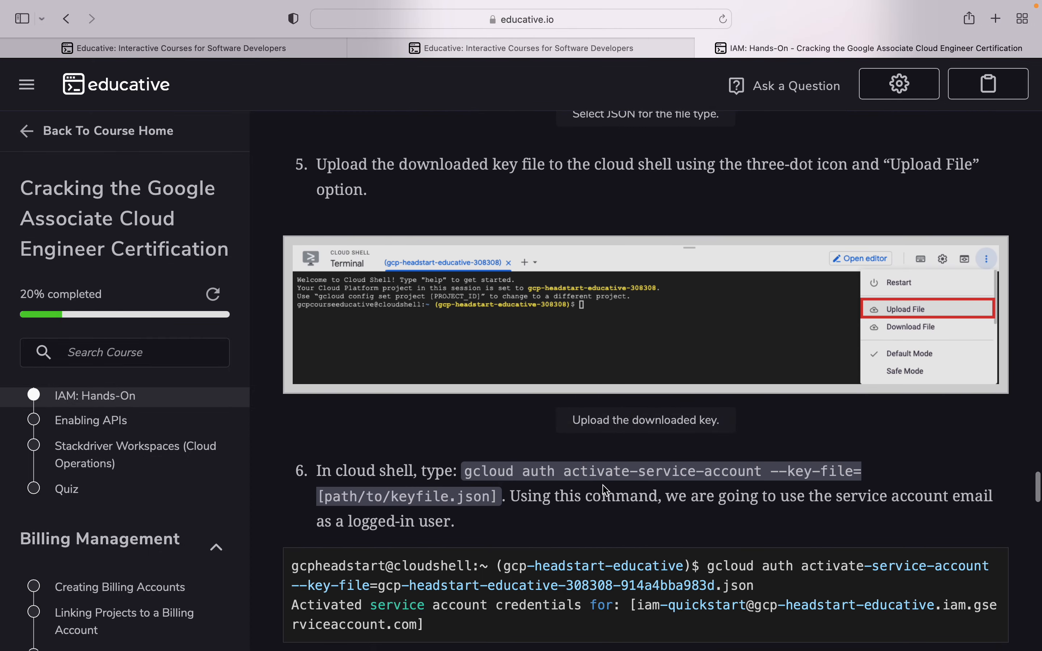
{"action": "scroll", "coordinate": [605, 490], "scroll_direction": "down", "scroll_amount": 3}
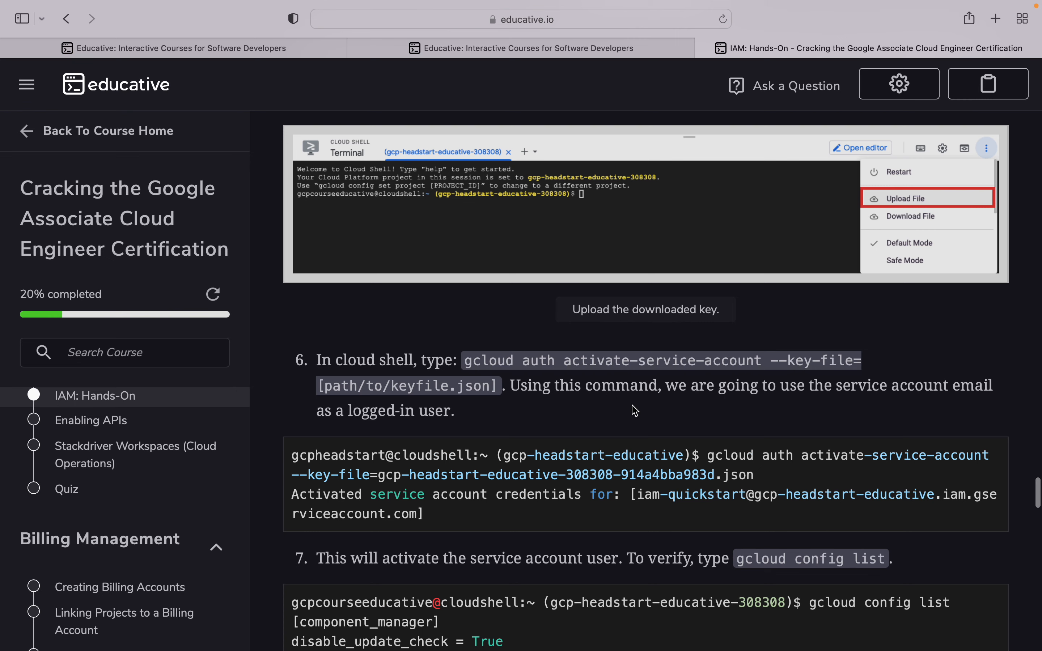
{"action": "scroll", "coordinate": [635, 411], "scroll_direction": "down", "scroll_amount": 8}
{"action": "scroll", "coordinate": [547, 407], "scroll_direction": "down", "scroll_amount": 5}
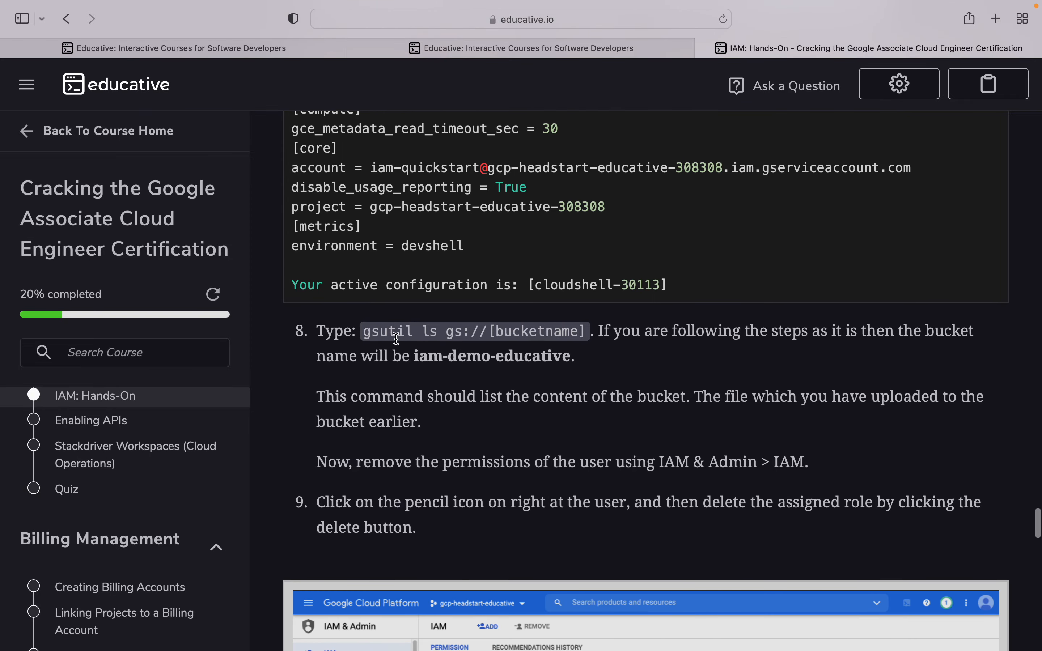
- Read the instructions for deleting the service account's assigned role, and the lab's closing notes on bucket cleanup
{"action": "scroll", "coordinate": [557, 349], "scroll_direction": "down", "scroll_amount": 10}
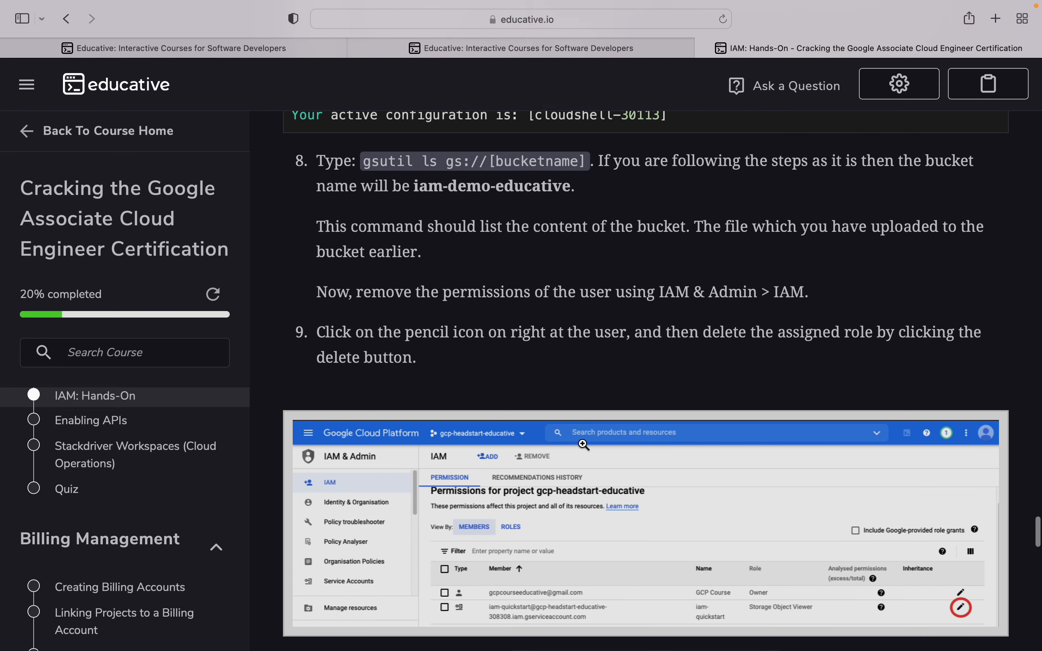
{"action": "scroll", "coordinate": [593, 571], "scroll_direction": "down", "scroll_amount": 6}
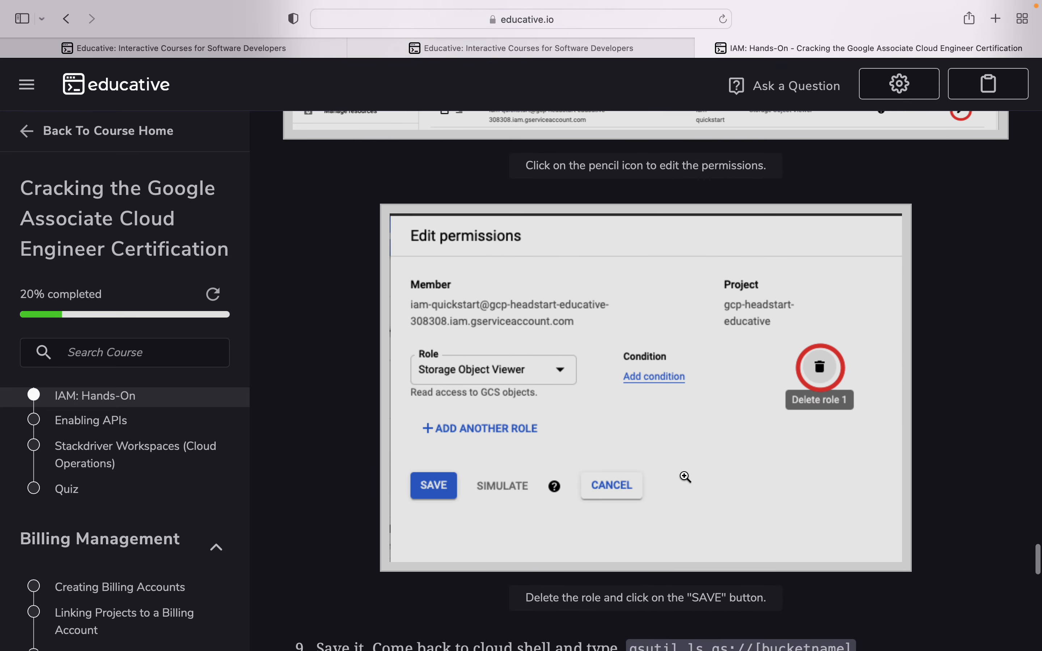
{"action": "scroll", "coordinate": [685, 477], "scroll_direction": "down", "scroll_amount": 5}
{"action": "scroll", "coordinate": [575, 414], "scroll_direction": "down", "scroll_amount": 16}
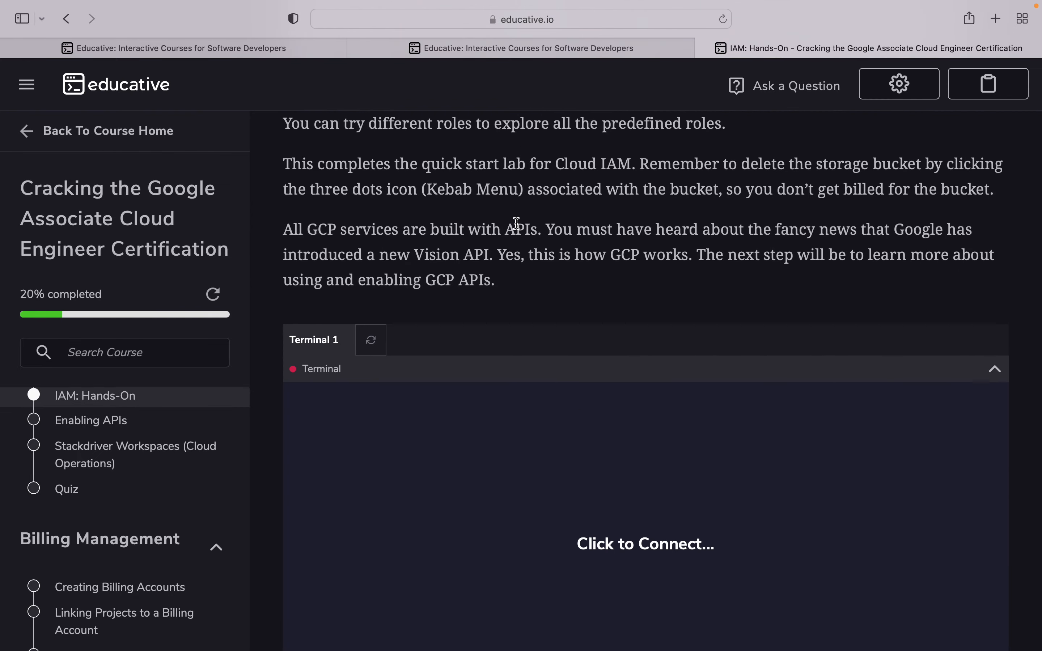
- Switch to the Google Cloud console in Chrome and open the Service accounts page of IAM and admin
{"action": "key", "text": "super+Tab"}
{"action": "key", "text": "super+Tab"}
{"action": "key", "text": "super+Tab"}
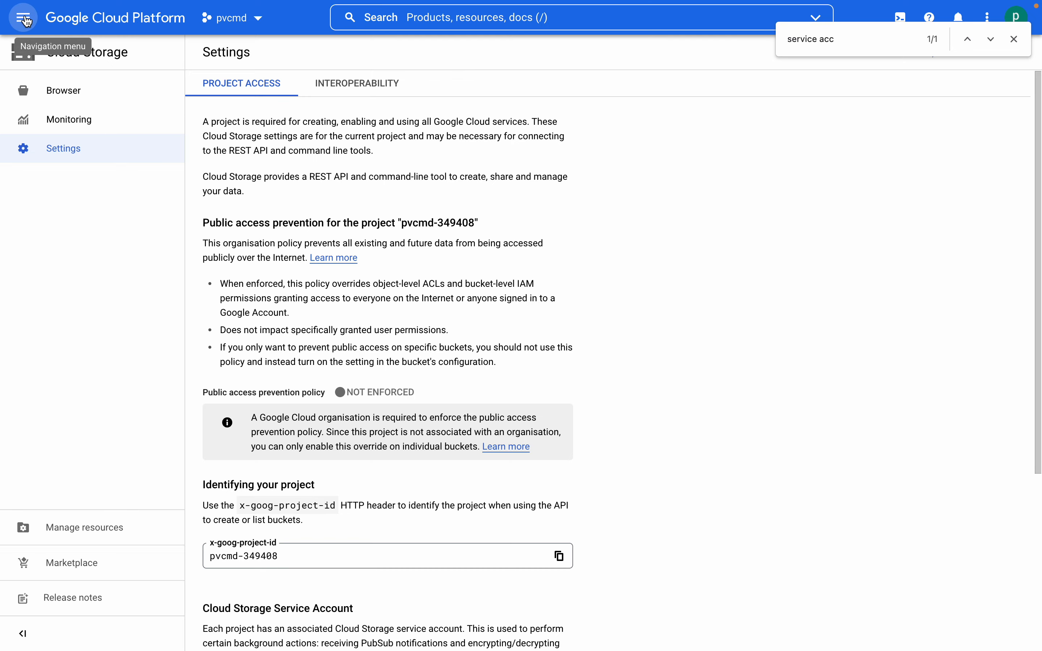
{"action": "left_click", "coordinate": [24, 19]}
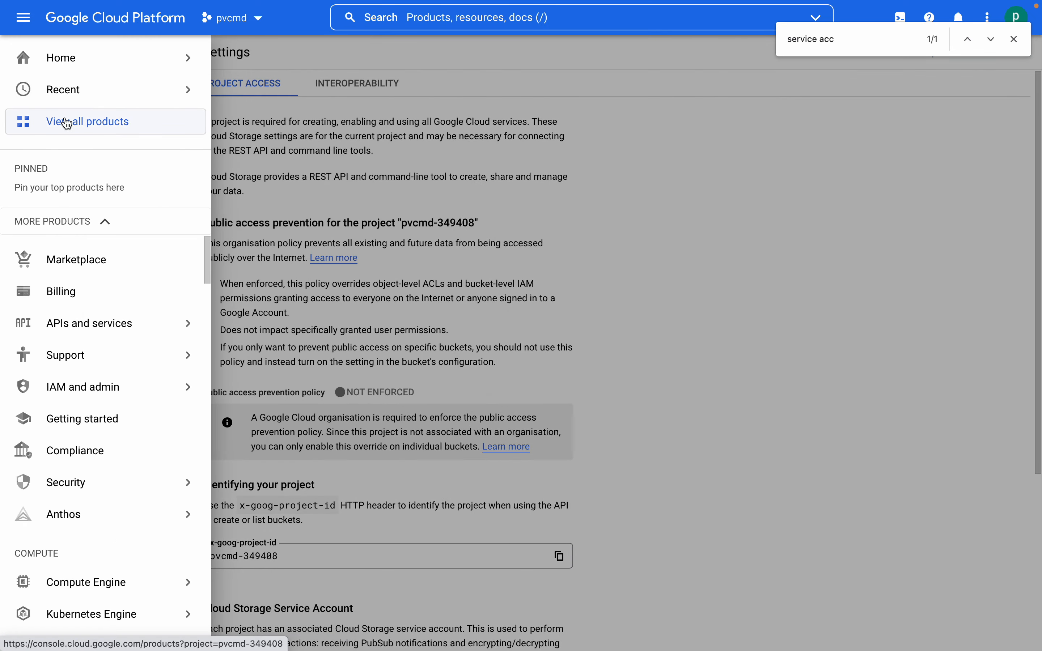
{"action": "left_click", "coordinate": [23, 19]}
{"action": "left_click", "coordinate": [23, 21]}
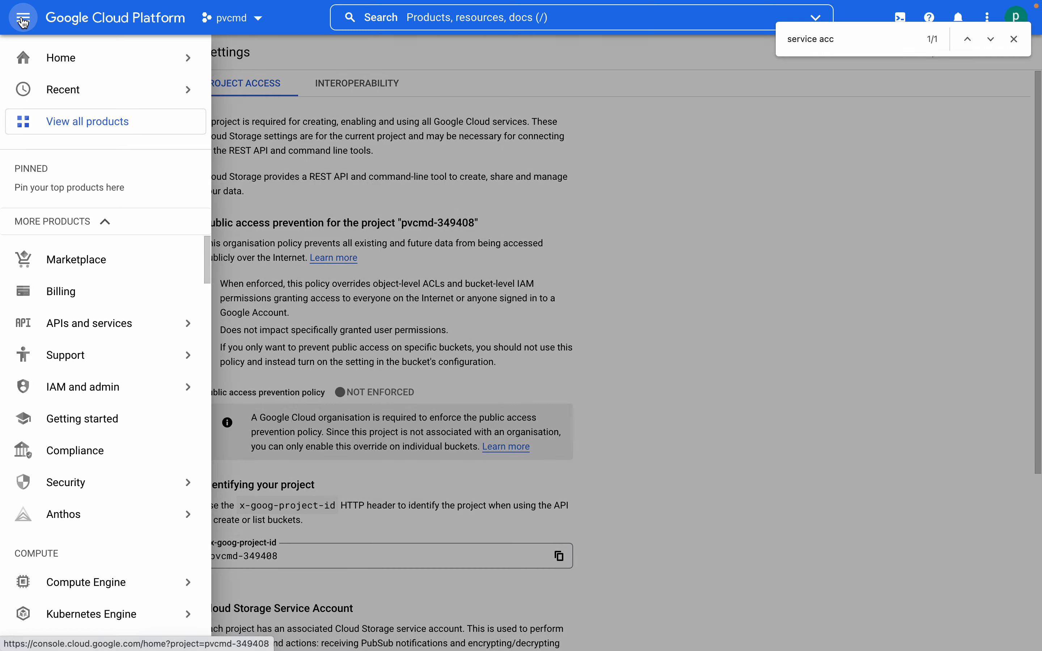
{"action": "scroll", "coordinate": [84, 263], "scroll_direction": "down", "scroll_amount": 3}
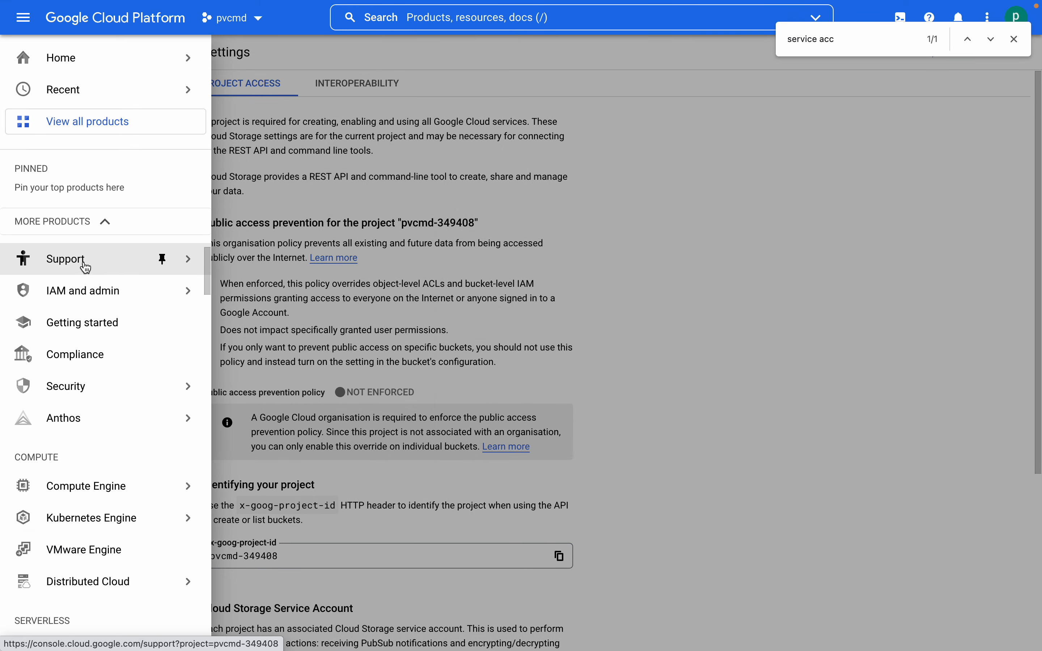
{"action": "scroll", "coordinate": [86, 267], "scroll_direction": "up", "scroll_amount": 3}
{"action": "mouse_move", "coordinate": [93, 393]}
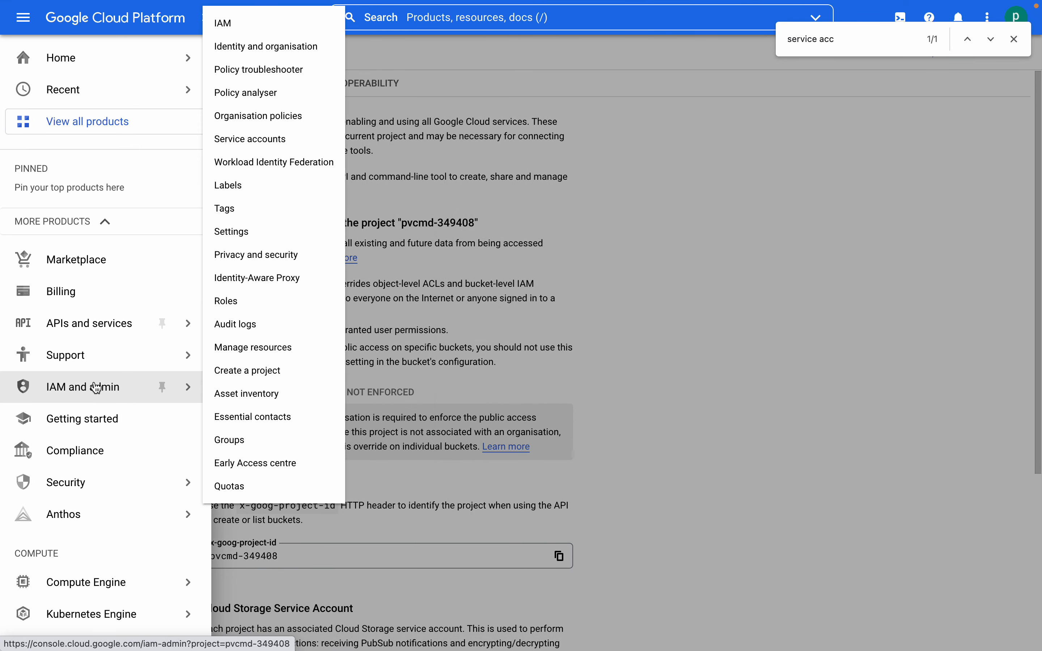
{"action": "left_click", "coordinate": [131, 384]}
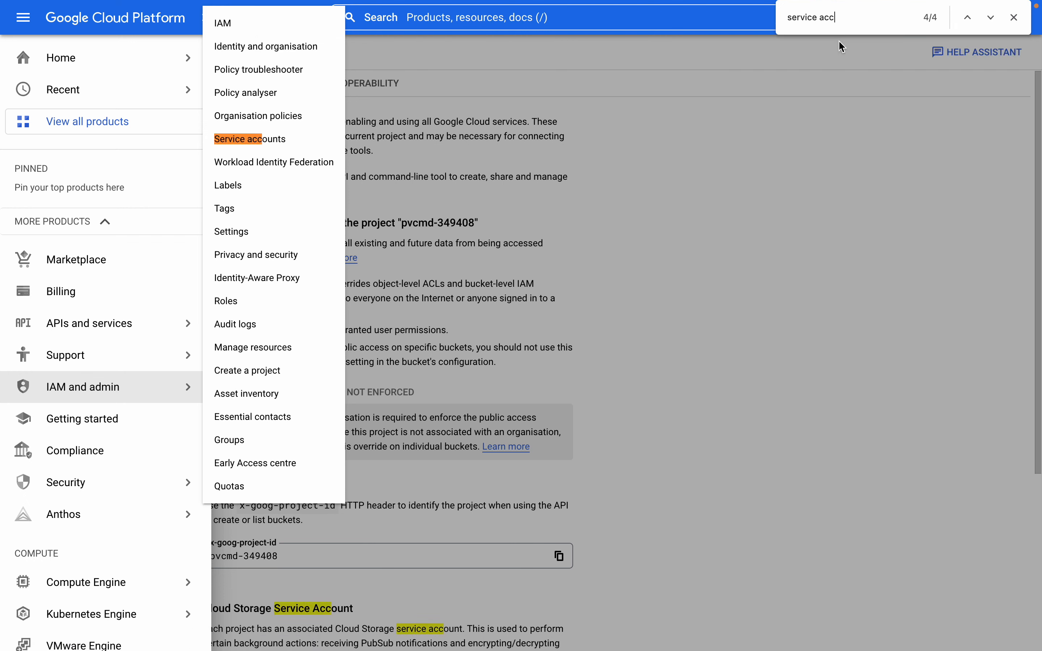
{"action": "left_click", "coordinate": [269, 140]}
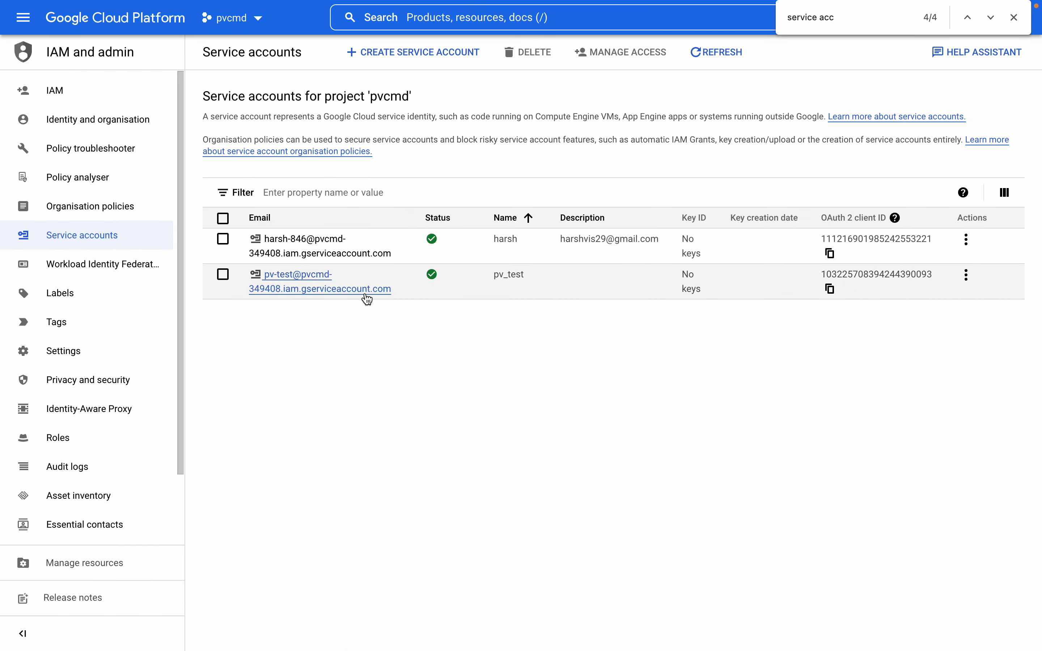
- Start a new service account in project pvcmd and name it pv-prd
{"action": "left_click", "coordinate": [405, 55]}
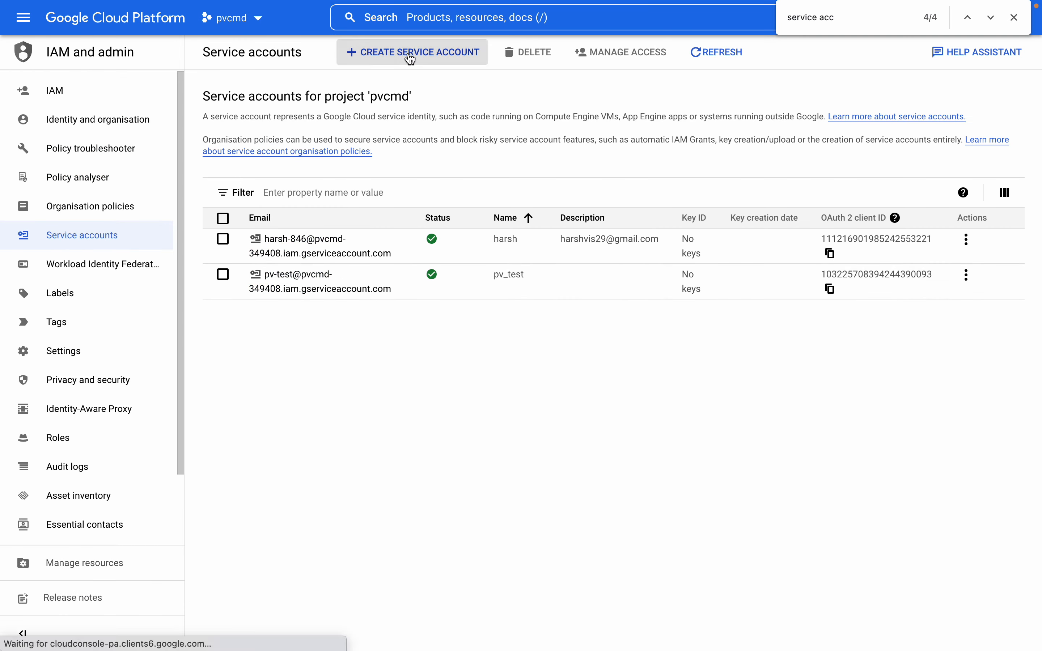
{"action": "left_click", "coordinate": [293, 128]}
{"action": "type", "text": "pv="}
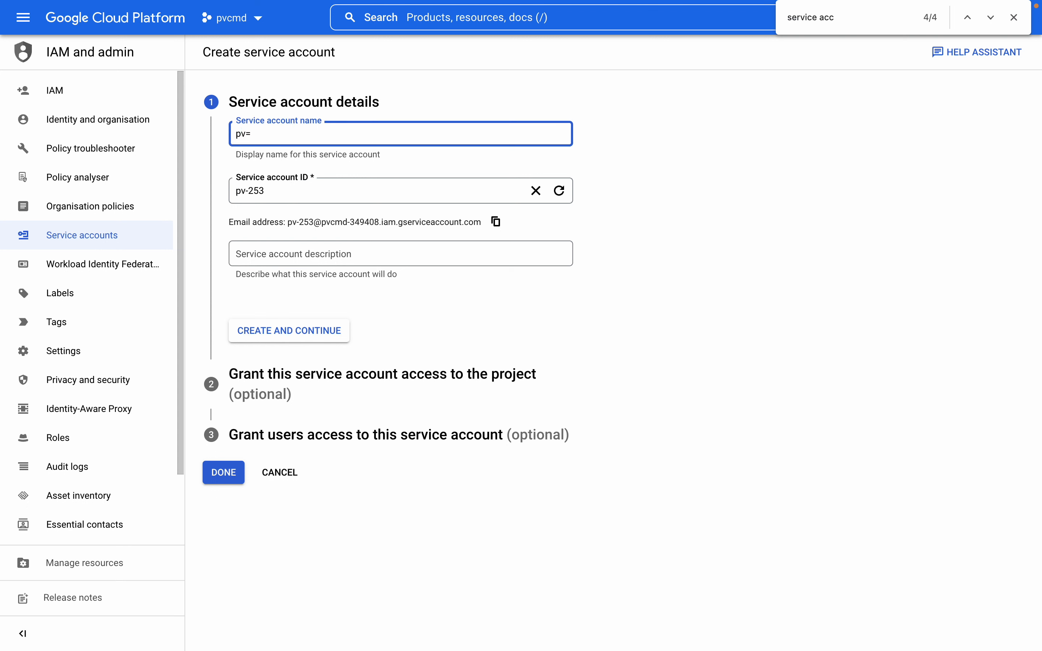
{"action": "key", "text": "BackSpace"}
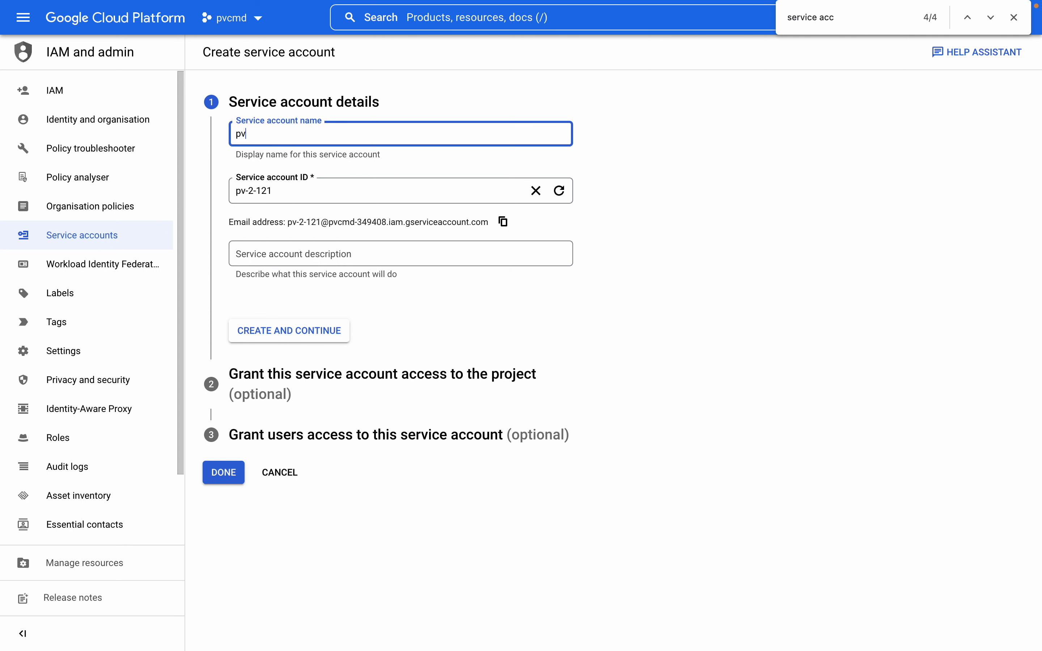
{"action": "type", "text": "-prd"}
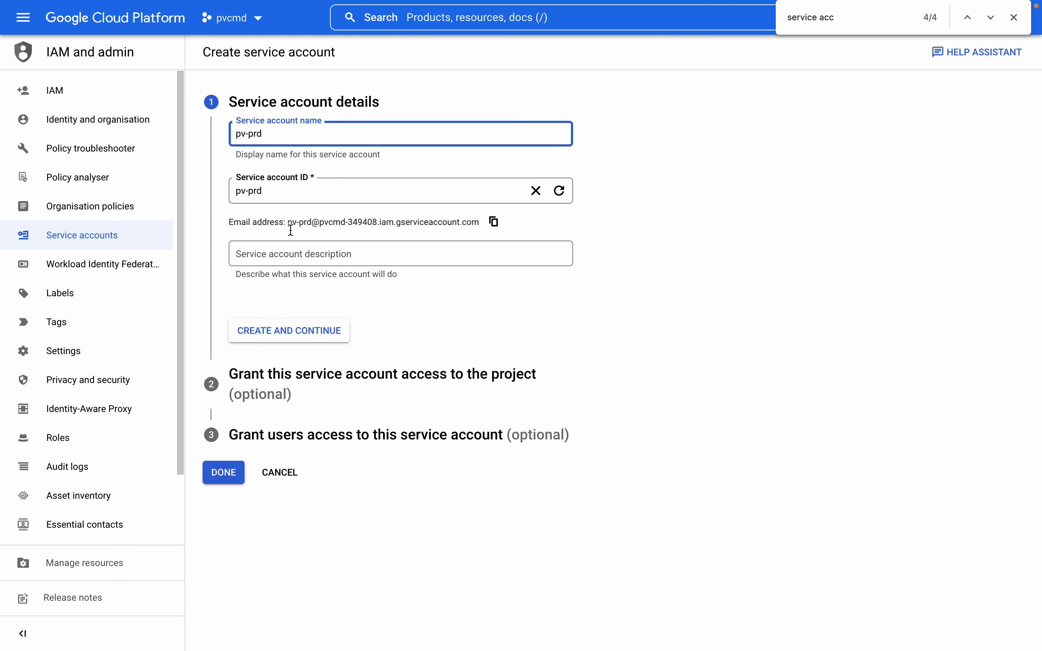
- Describe the service account as "this is for prod account", create it, and finish without granting optional access
{"action": "left_click", "coordinate": [288, 251]}
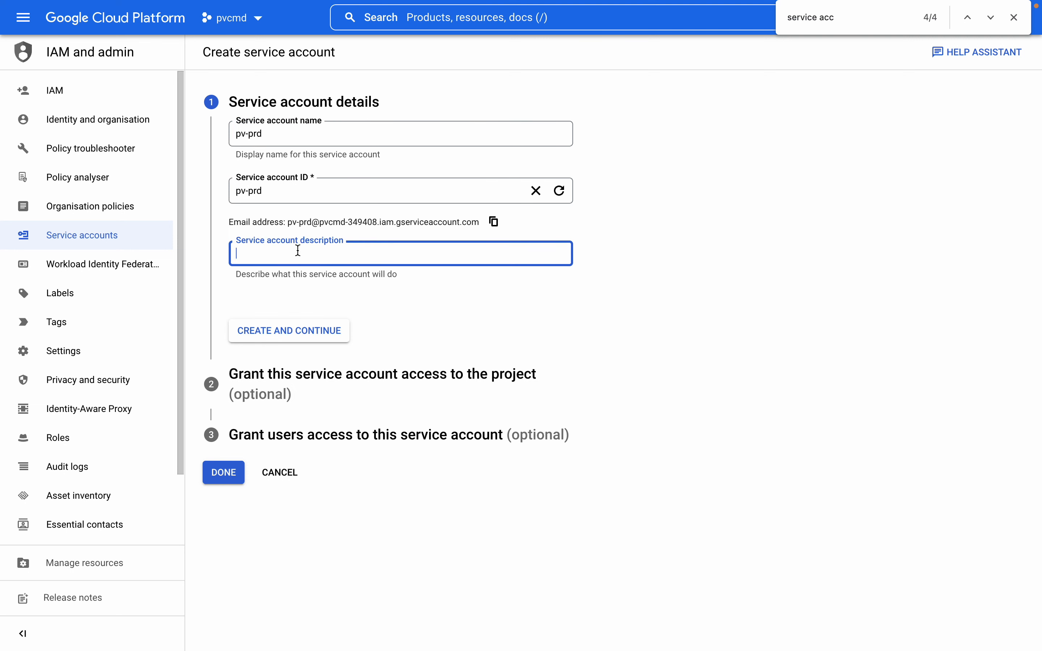
{"action": "left_click", "coordinate": [515, 326]}
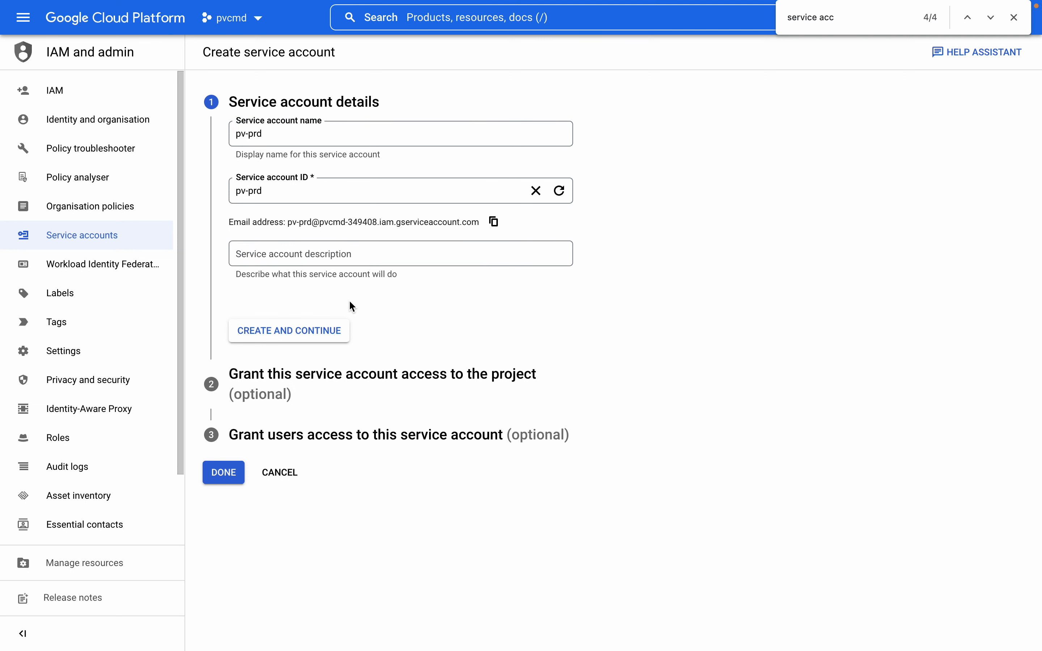
{"action": "left_click", "coordinate": [328, 259]}
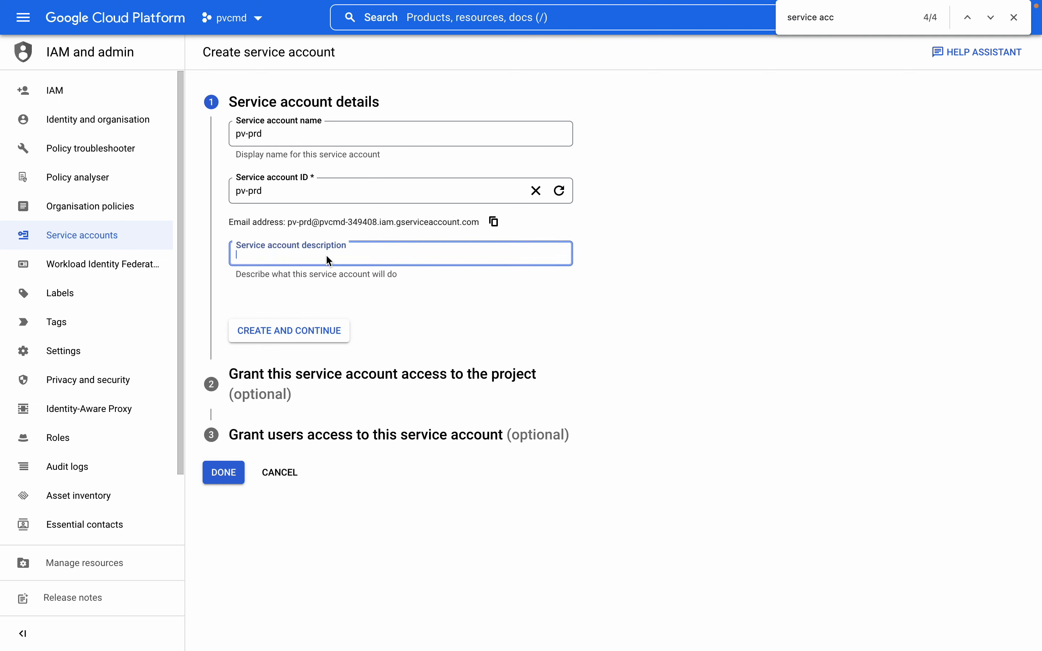
{"action": "type", "text": "this is for prod account"}
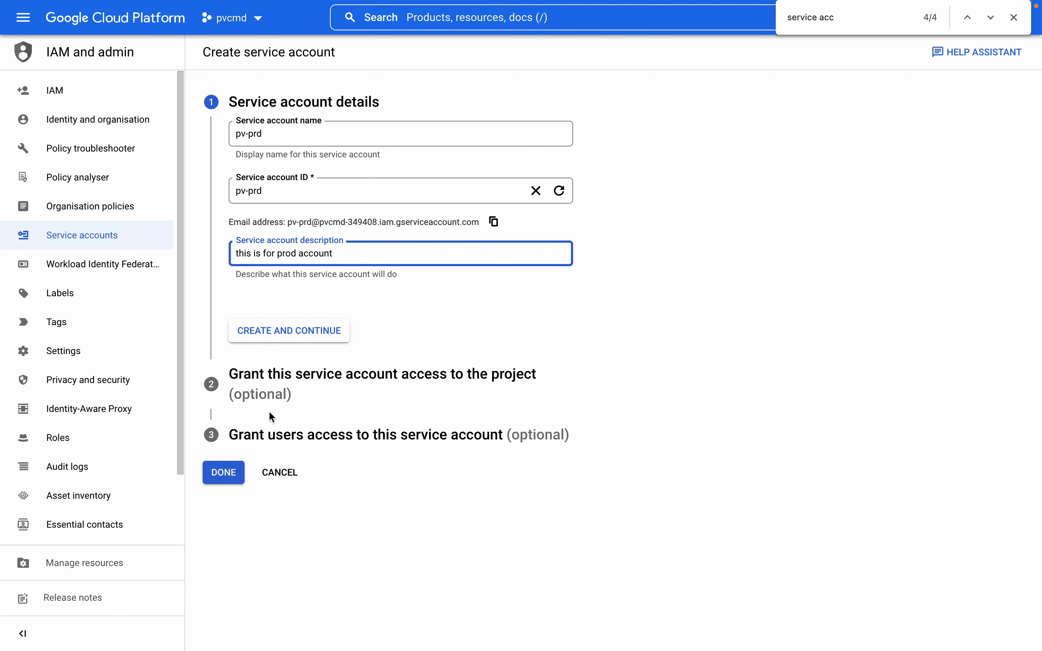
{"action": "left_click", "coordinate": [271, 344]}
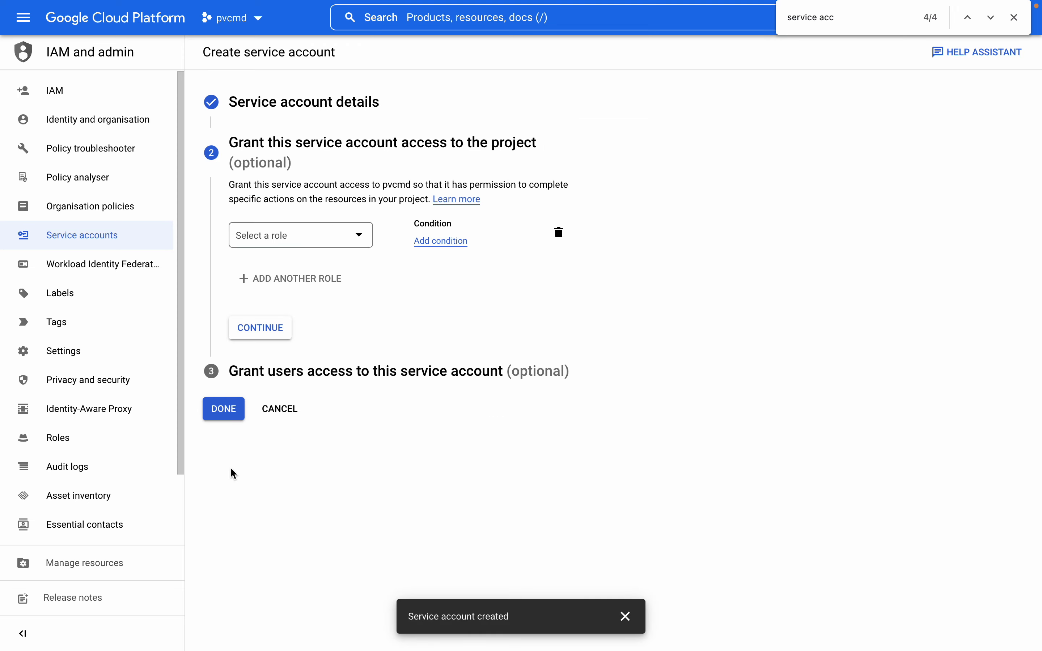
{"action": "left_click", "coordinate": [231, 413]}
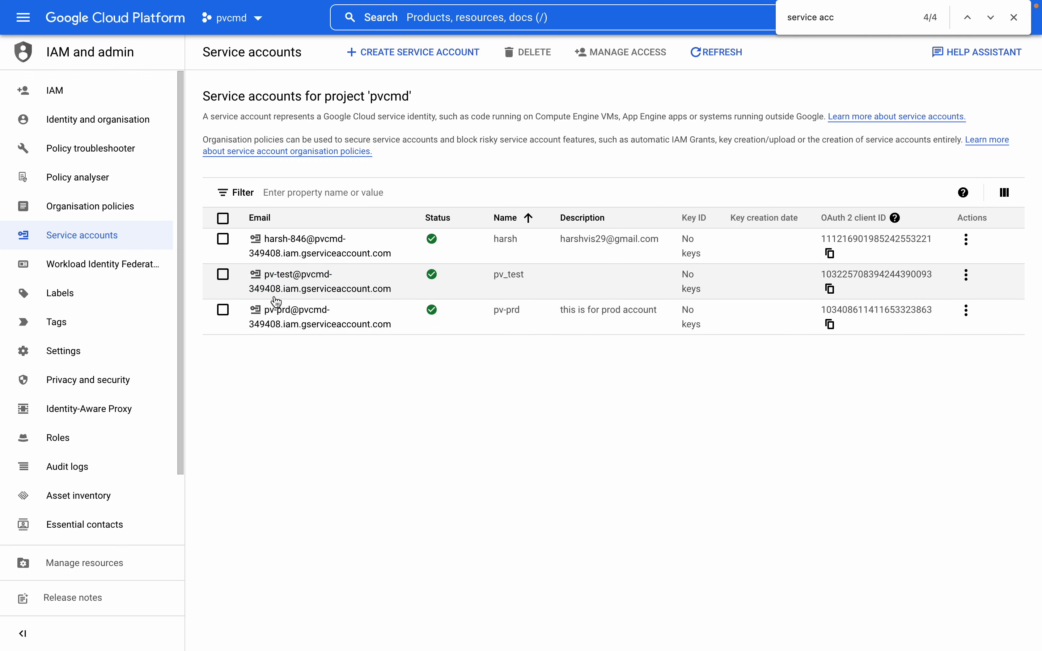
- Open the project's IAM permissions and add the pv-prd service account as a new principal
{"action": "left_click", "coordinate": [52, 92]}
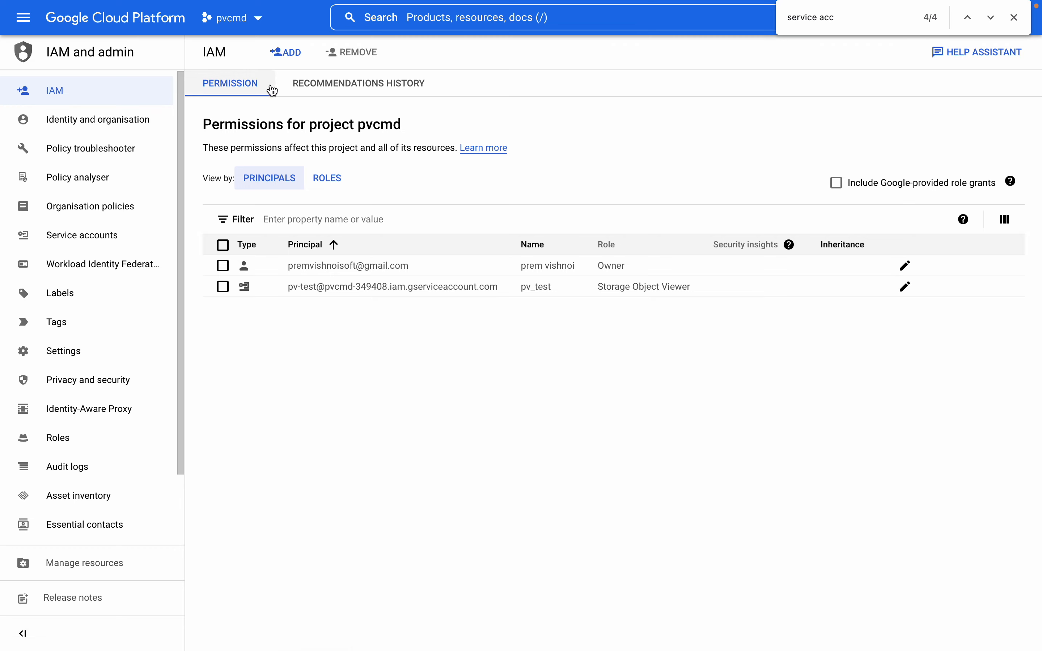
{"action": "left_click", "coordinate": [286, 52]}
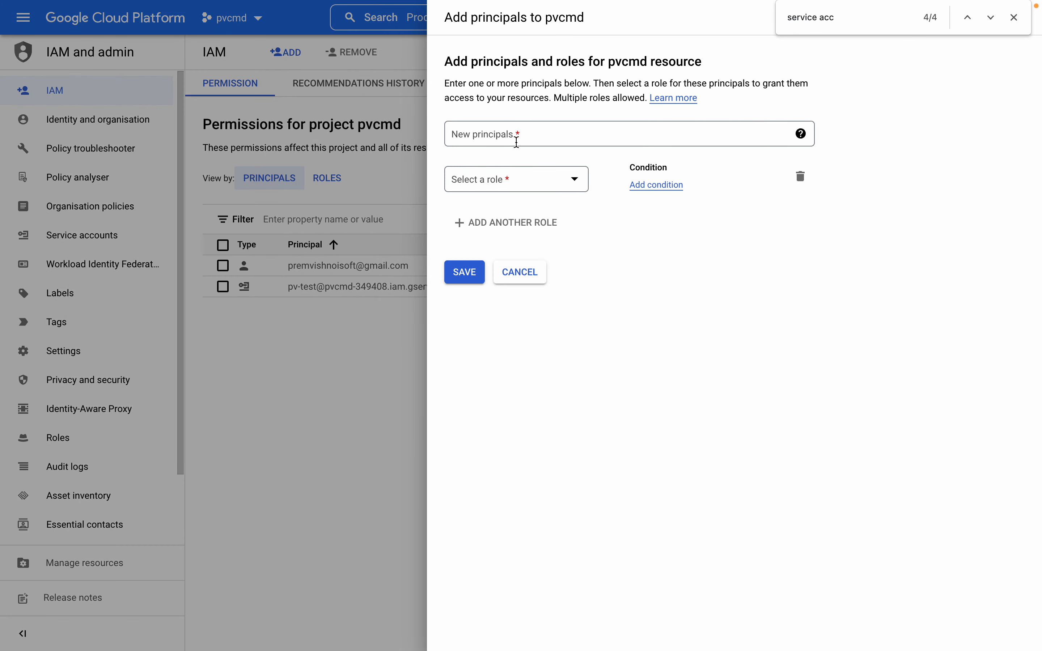
{"action": "left_click", "coordinate": [516, 141]}
{"action": "type", "text": "pv"}
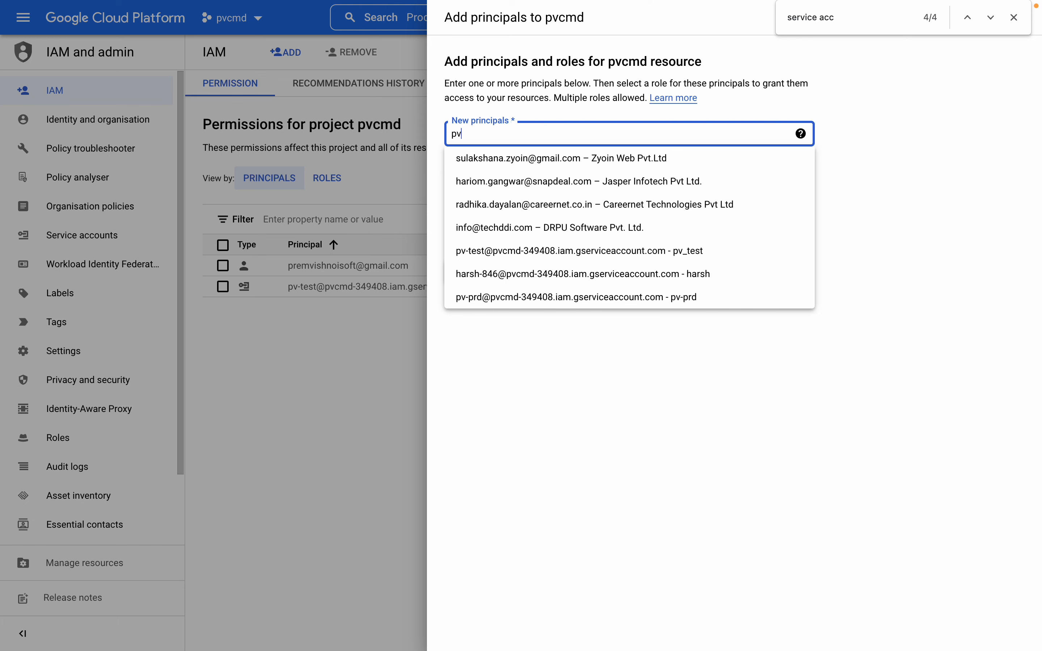
{"action": "type", "text": "-pr"}
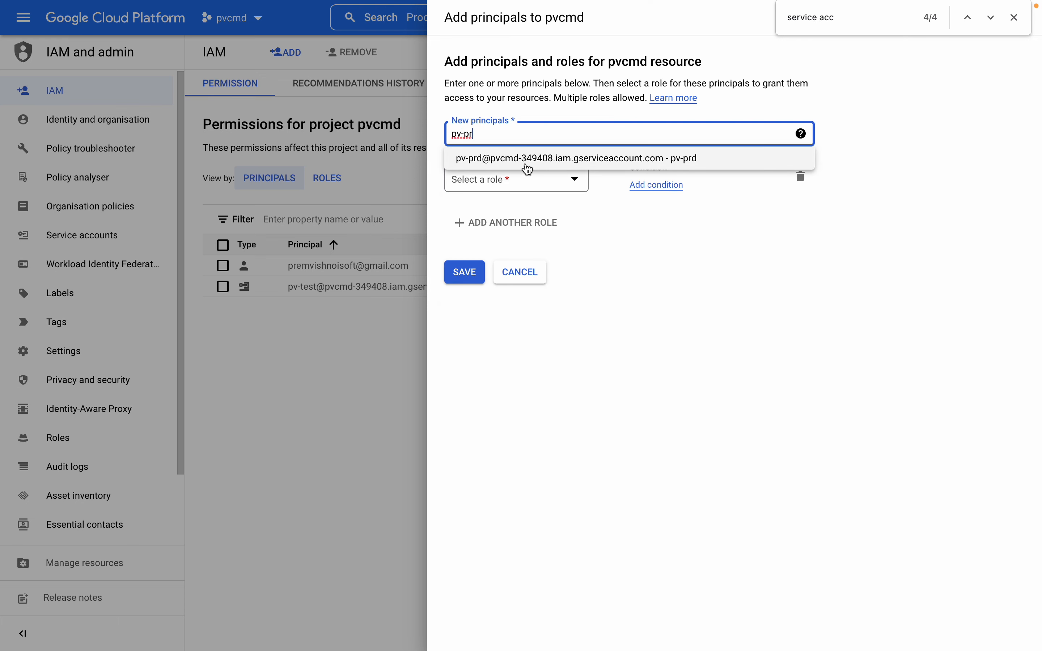
{"action": "left_click", "coordinate": [529, 168]}
- Assign the Storage Object Viewer role to the pv-prd principal and save the policy
{"action": "left_click", "coordinate": [508, 194]}
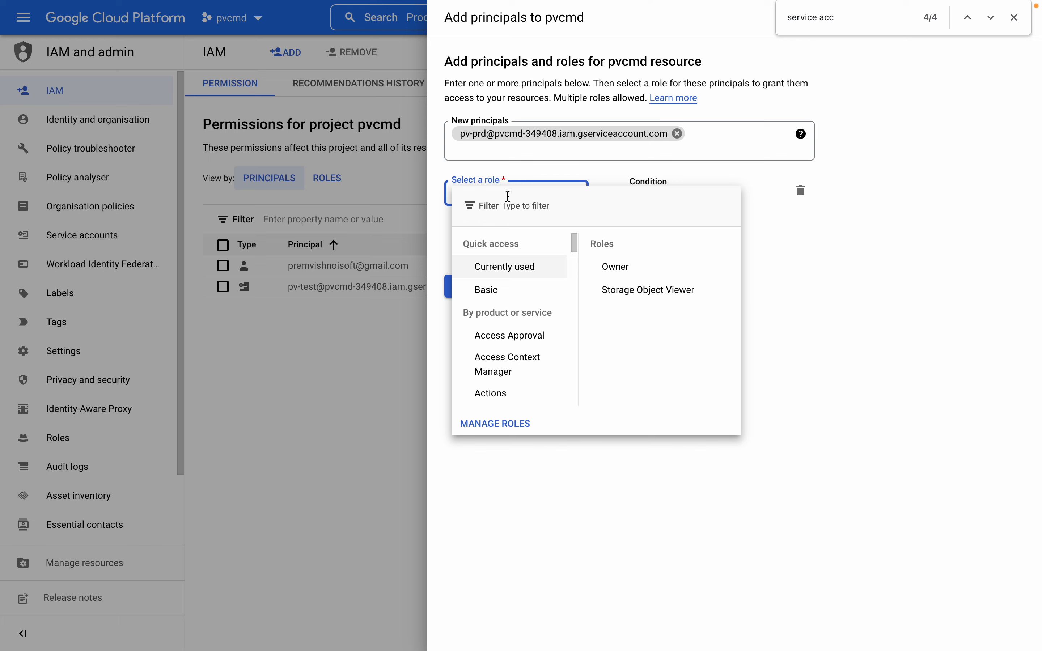
{"action": "type", "text": "storaf"}
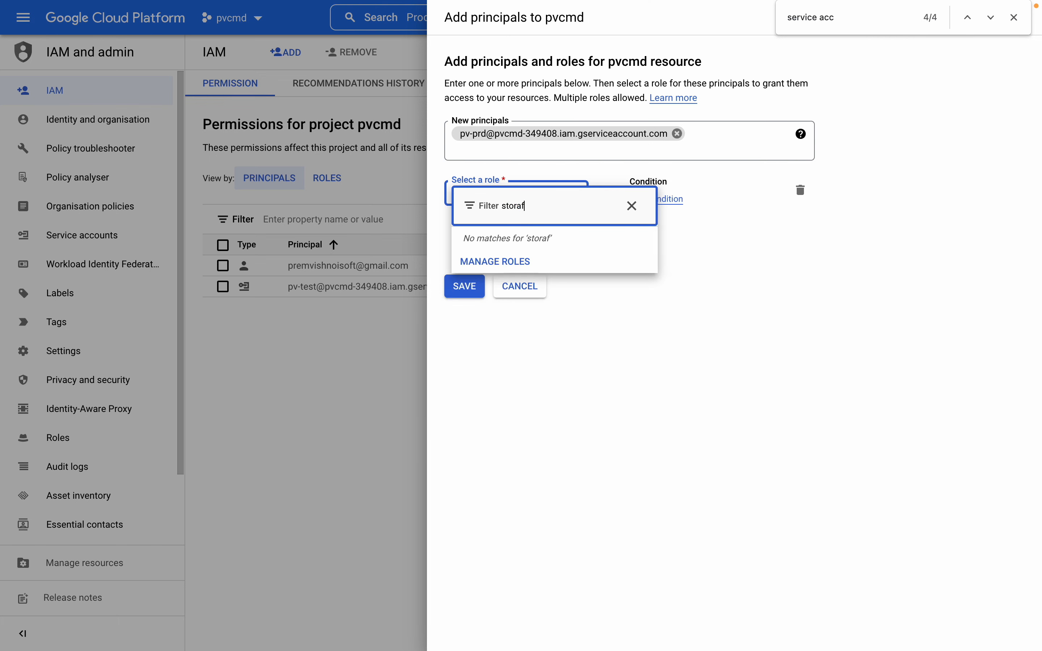
{"action": "key", "text": "BackSpace"}
{"action": "key", "text": "BackSpace"}
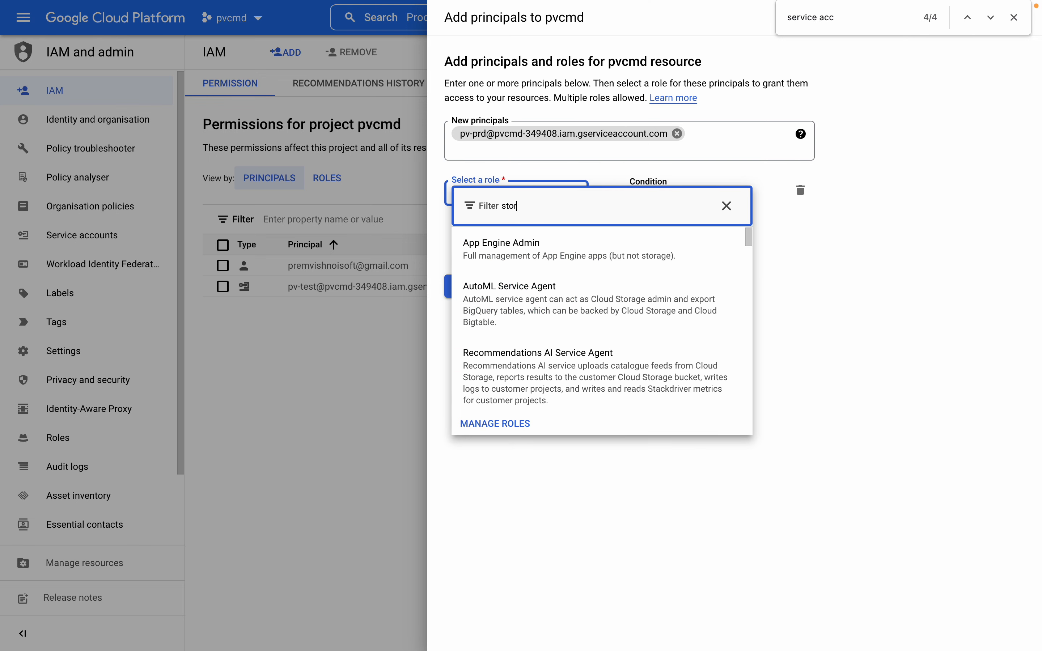
{"action": "scroll", "coordinate": [564, 302], "scroll_direction": "down", "scroll_amount": 5}
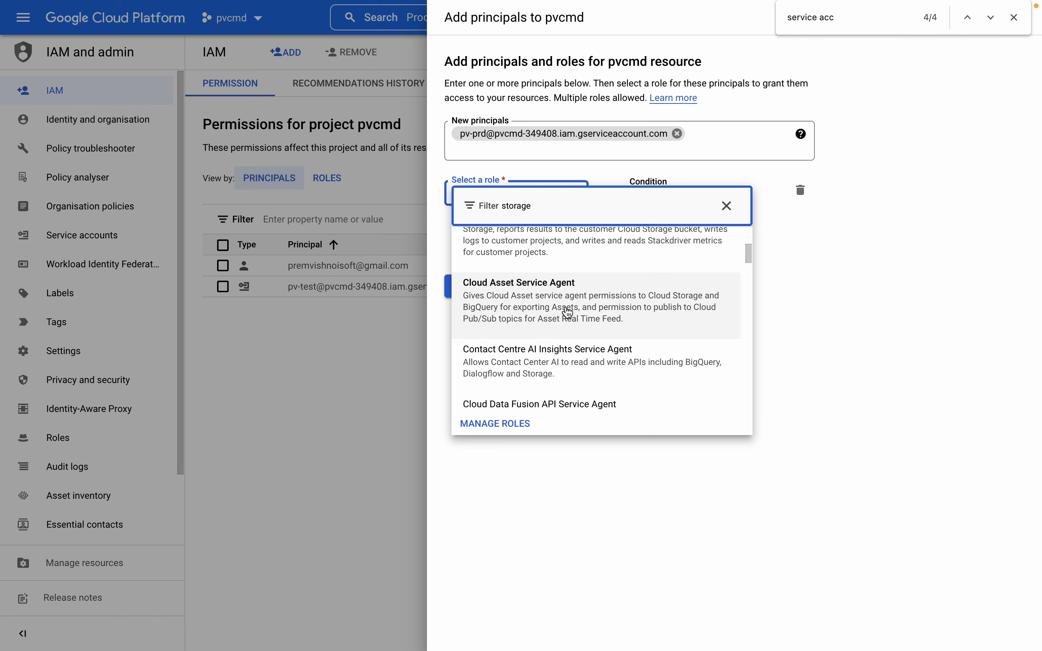
{"action": "scroll", "coordinate": [564, 328], "scroll_direction": "down", "scroll_amount": 6}
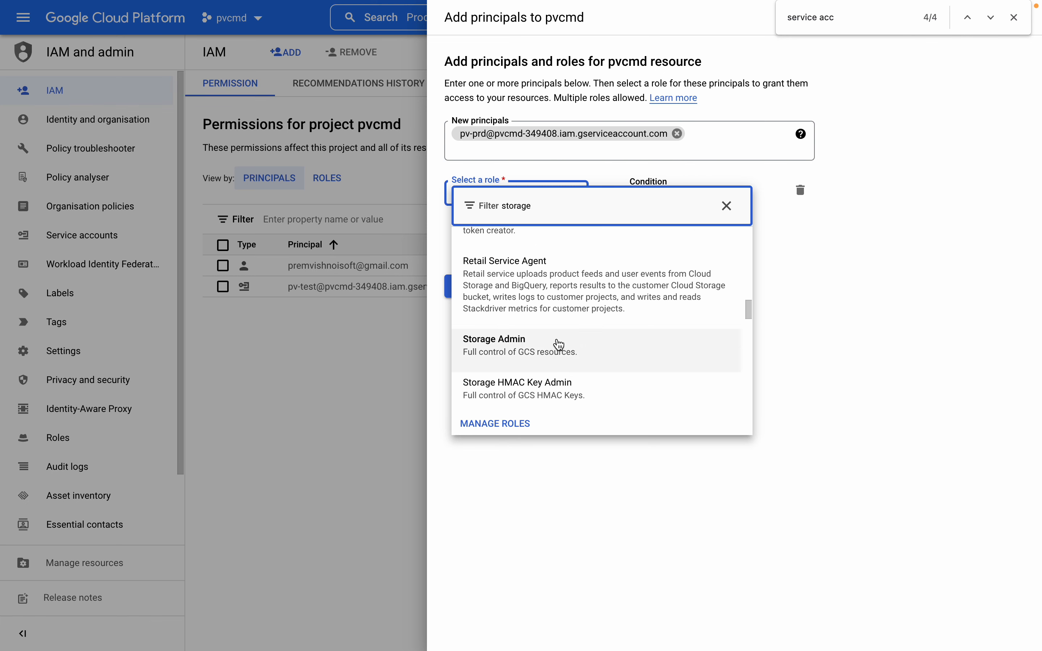
{"action": "scroll", "coordinate": [543, 307], "scroll_direction": "down", "scroll_amount": 2}
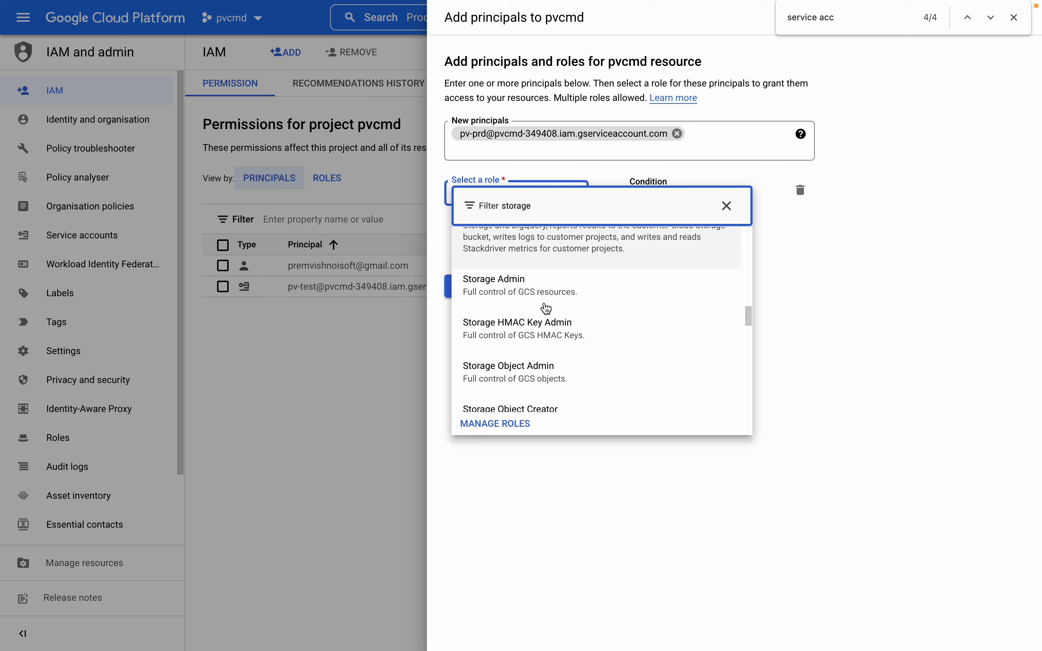
{"action": "scroll", "coordinate": [545, 309], "scroll_direction": "down", "scroll_amount": 2}
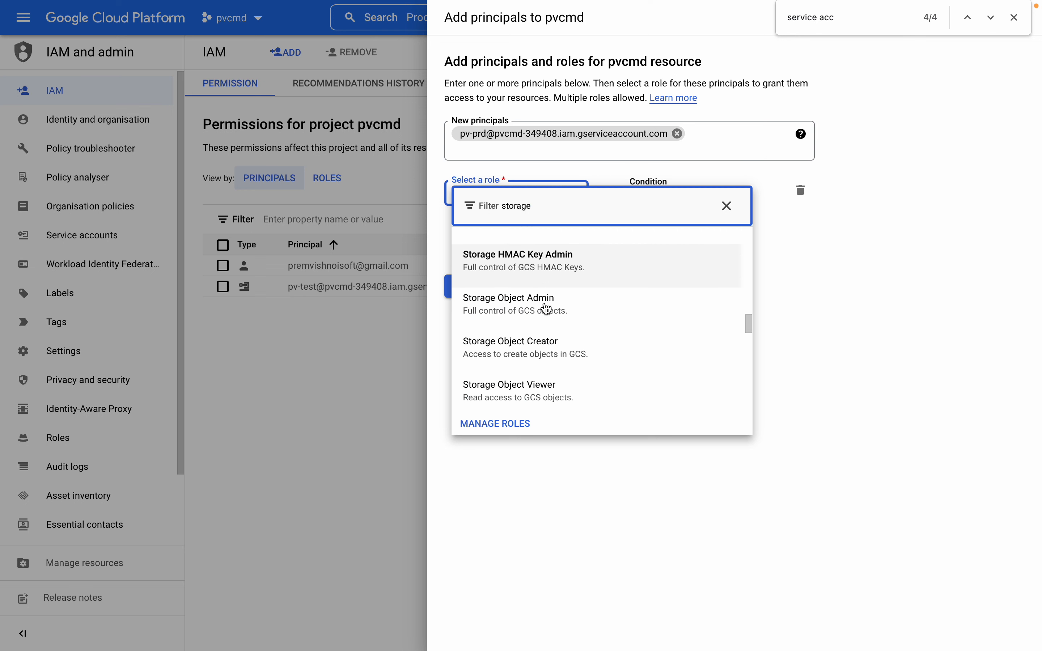
{"action": "left_click", "coordinate": [560, 393]}
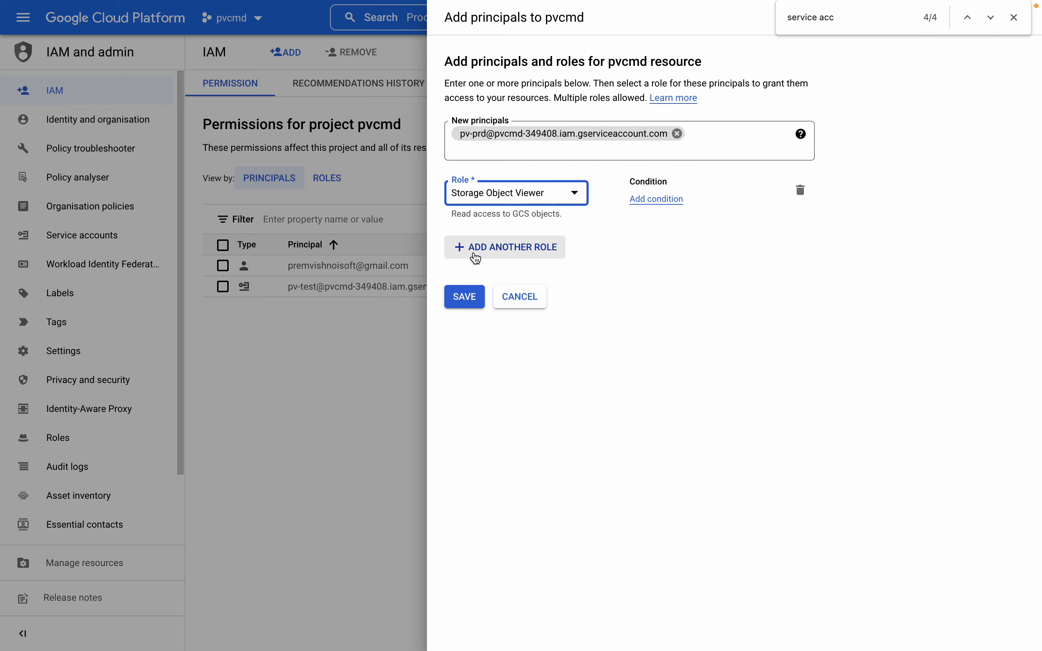
{"action": "left_click", "coordinate": [469, 301]}
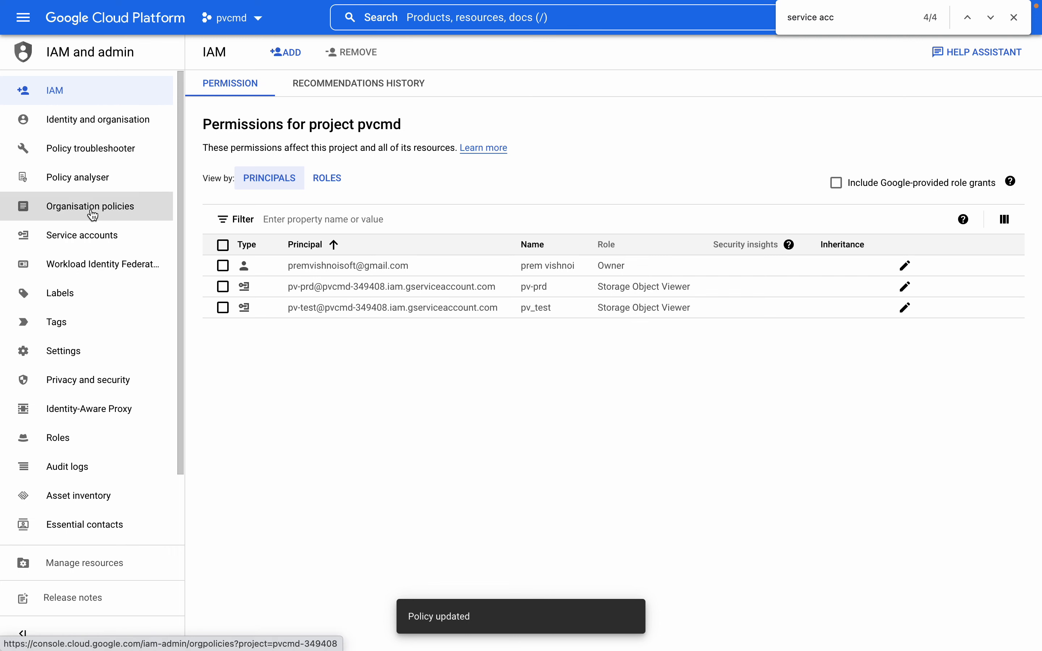
- Open the Cloud Storage bucket browser for project pvcmd
{"action": "scroll", "coordinate": [93, 215], "scroll_direction": "down", "scroll_amount": 2}
{"action": "scroll", "coordinate": [90, 214], "scroll_direction": "down", "scroll_amount": 1}
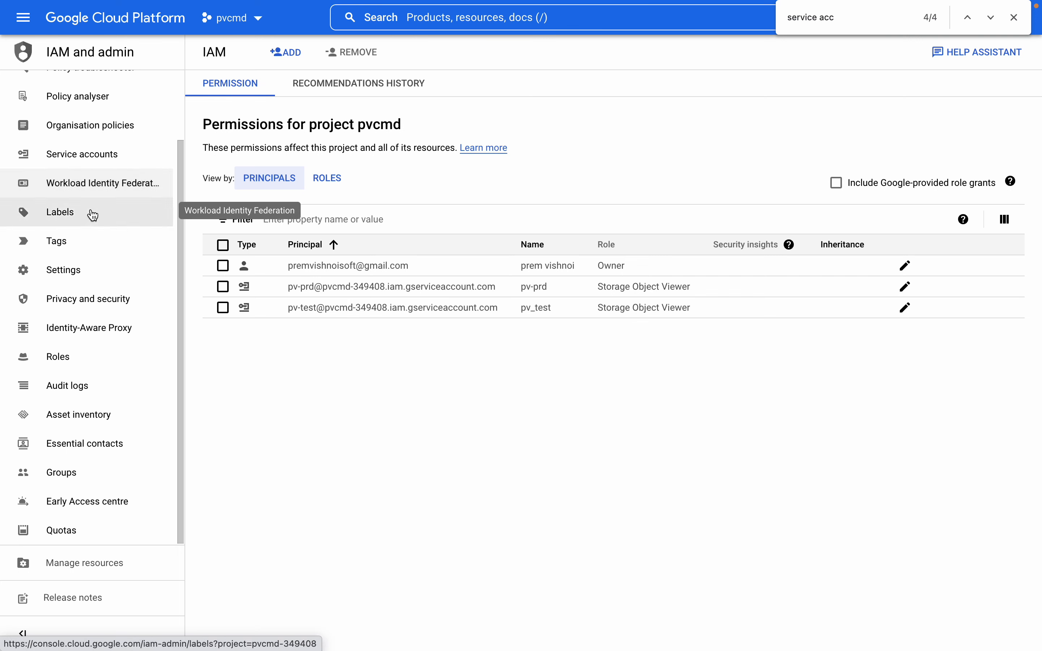
{"action": "scroll", "coordinate": [89, 214], "scroll_direction": "up", "scroll_amount": 3}
{"action": "left_click", "coordinate": [24, 17]}
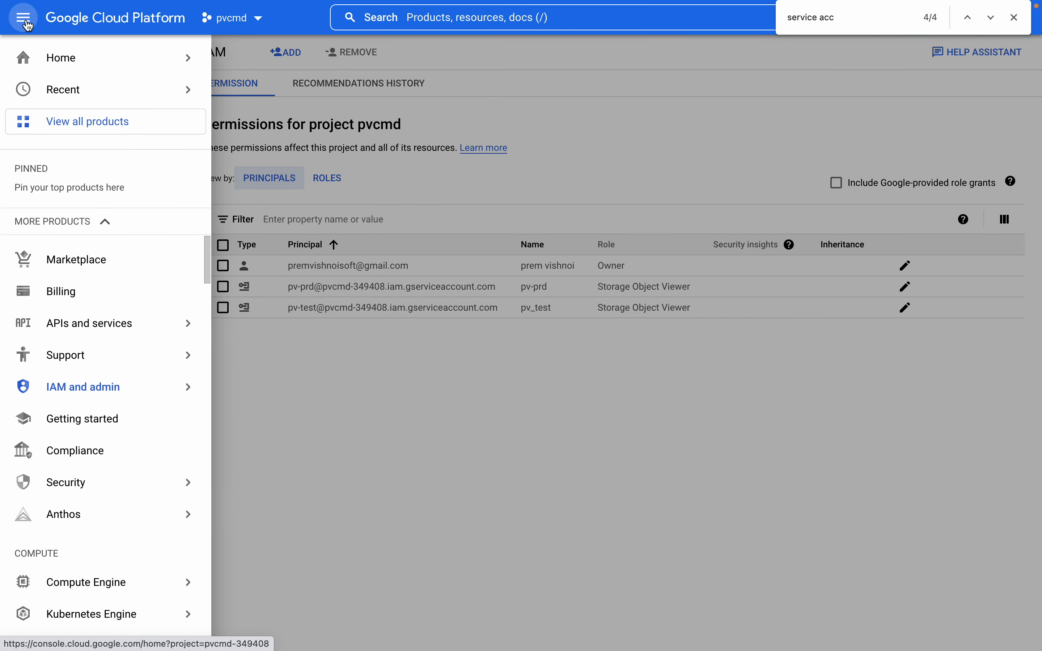
{"action": "mouse_move", "coordinate": [150, 389]}
{"action": "scroll", "coordinate": [109, 483], "scroll_direction": "down", "scroll_amount": 5}
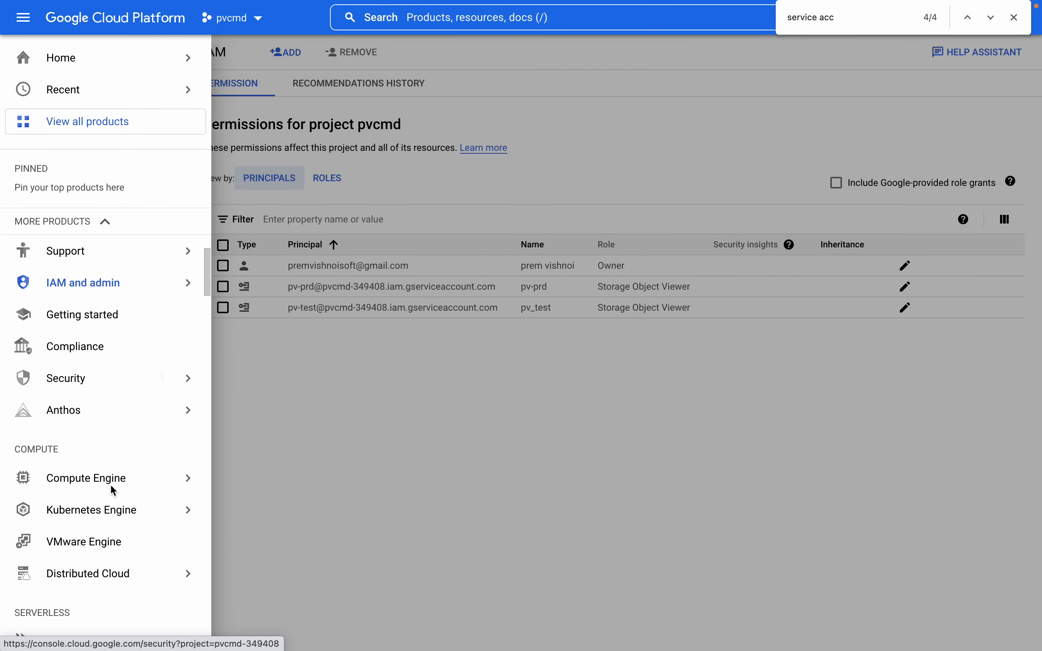
{"action": "scroll", "coordinate": [110, 484], "scroll_direction": "down", "scroll_amount": 5}
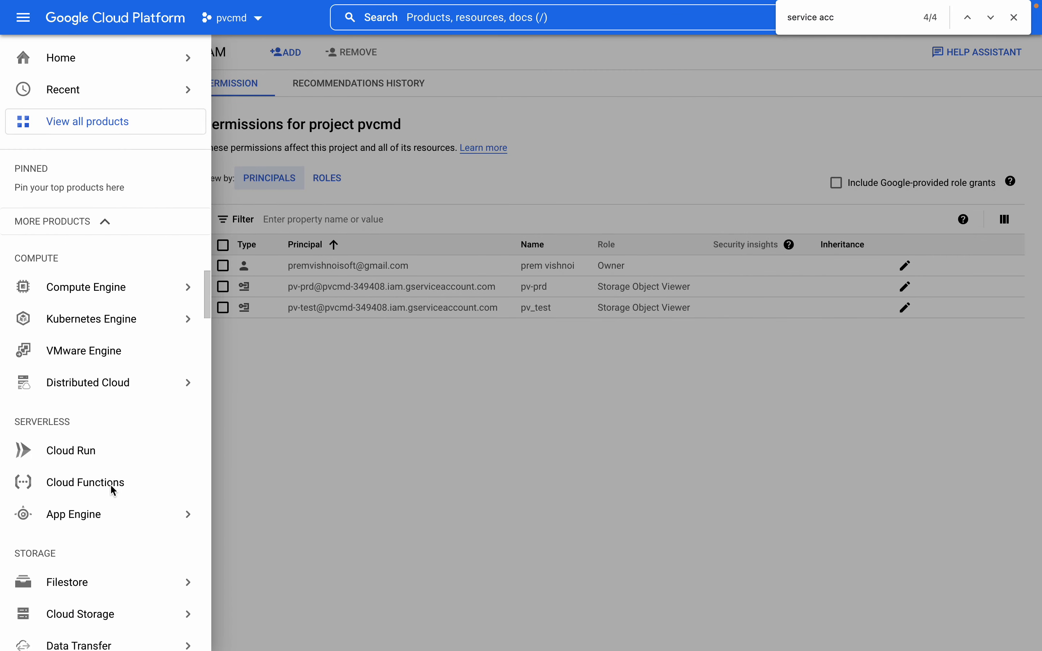
{"action": "mouse_move", "coordinate": [83, 544]}
{"action": "mouse_move", "coordinate": [83, 572]}
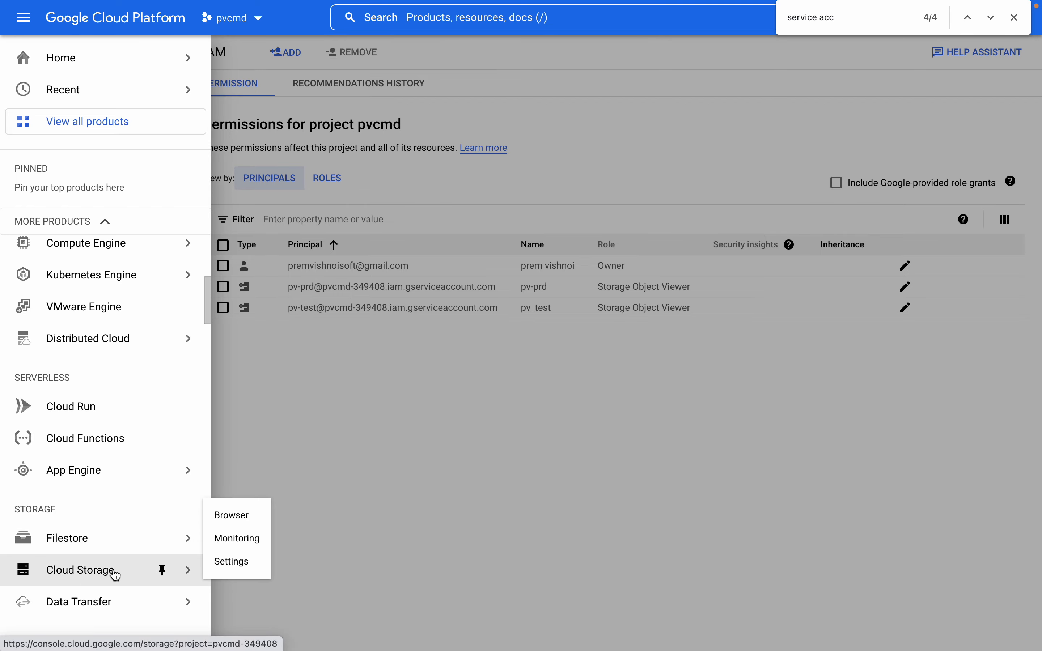
{"action": "left_click", "coordinate": [237, 523]}
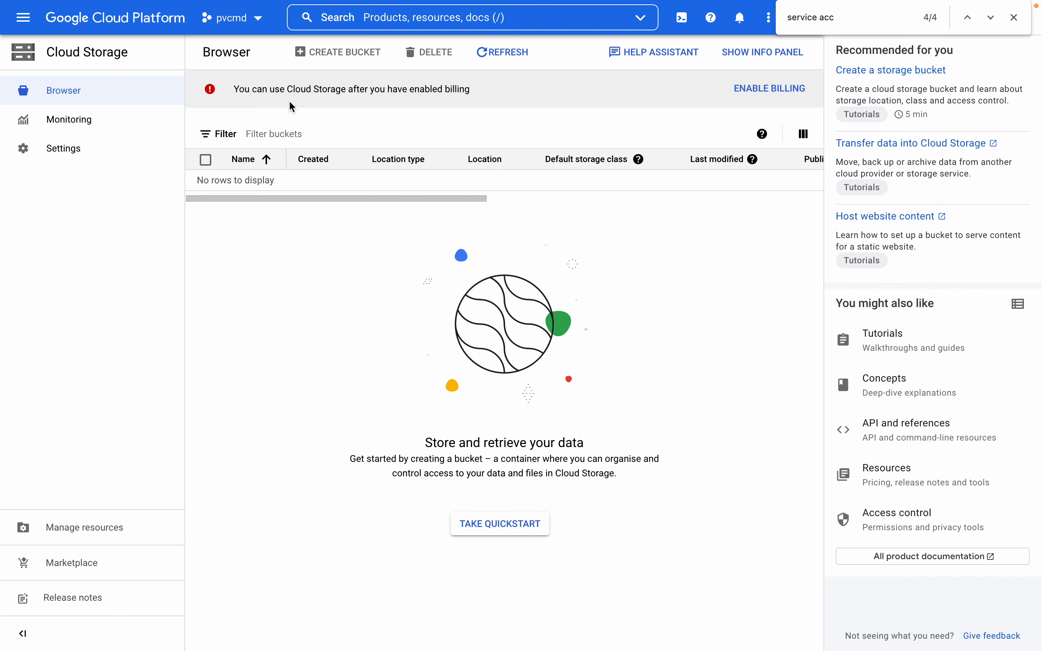
- Try to enable billing for the project from the Cloud Storage billing notice, and dismiss the dialog
{"action": "triple_click", "coordinate": [455, 86]}
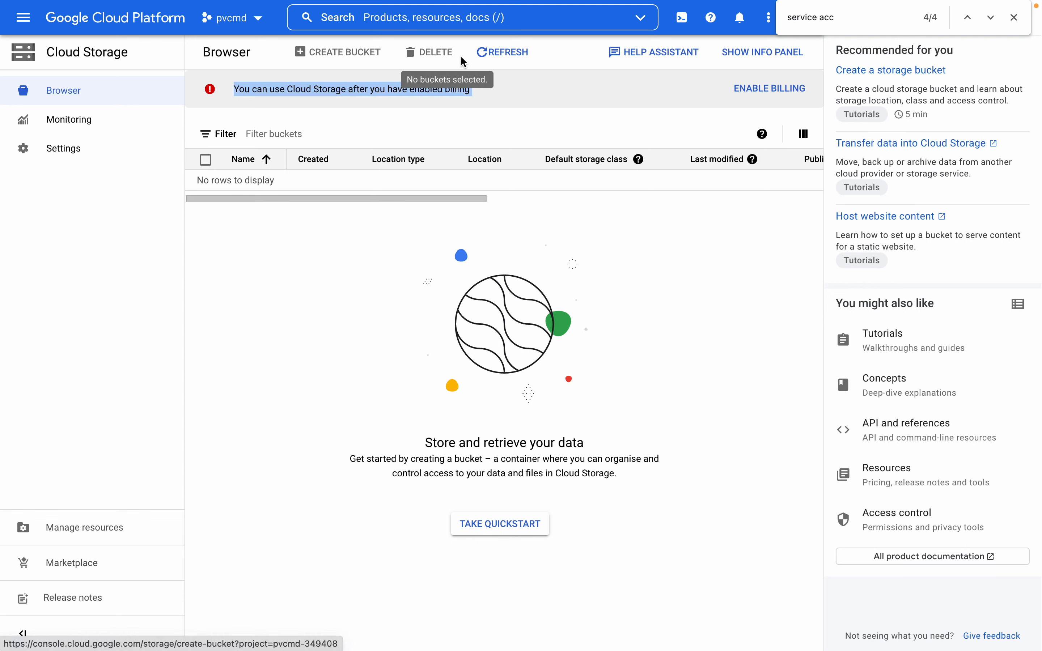
{"action": "left_click", "coordinate": [745, 92]}
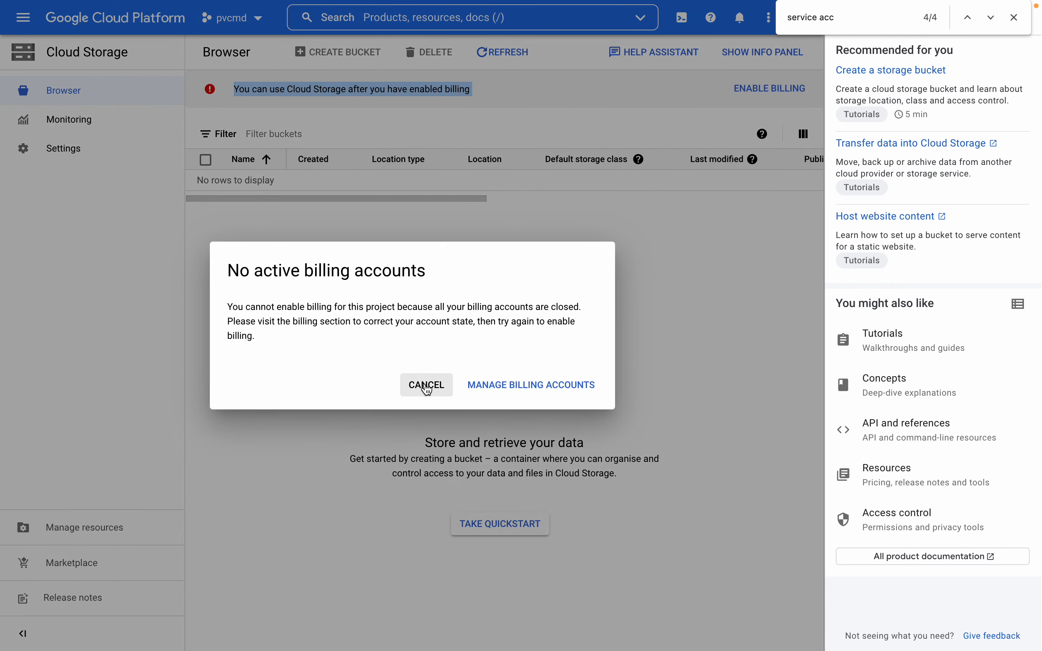
{"action": "left_click", "coordinate": [427, 386]}
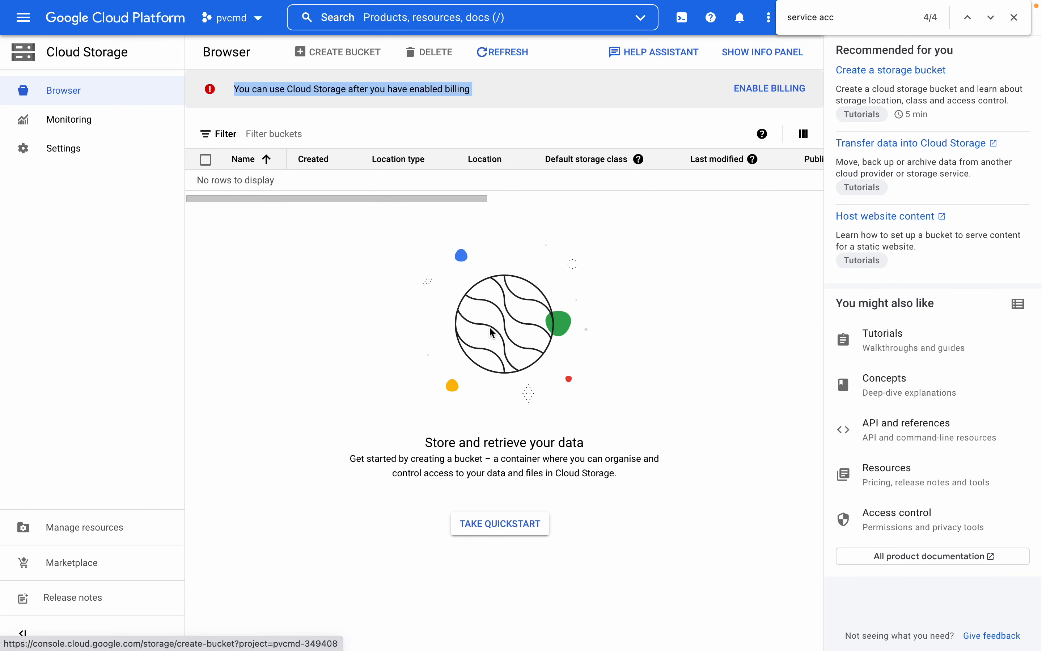
{"action": "mouse_move", "coordinate": [666, 1]}
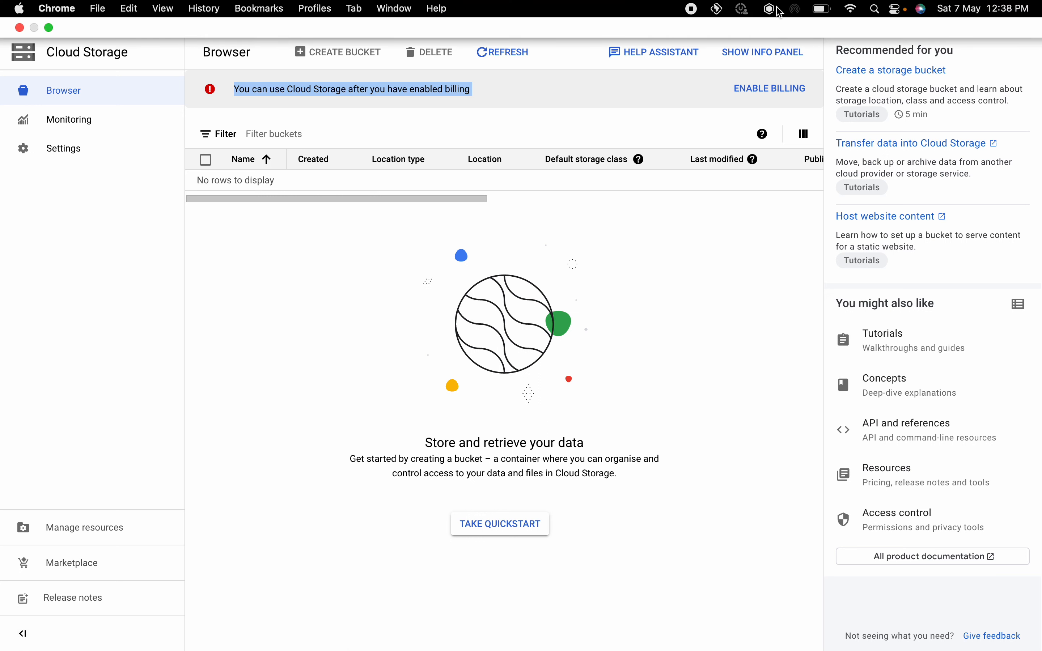